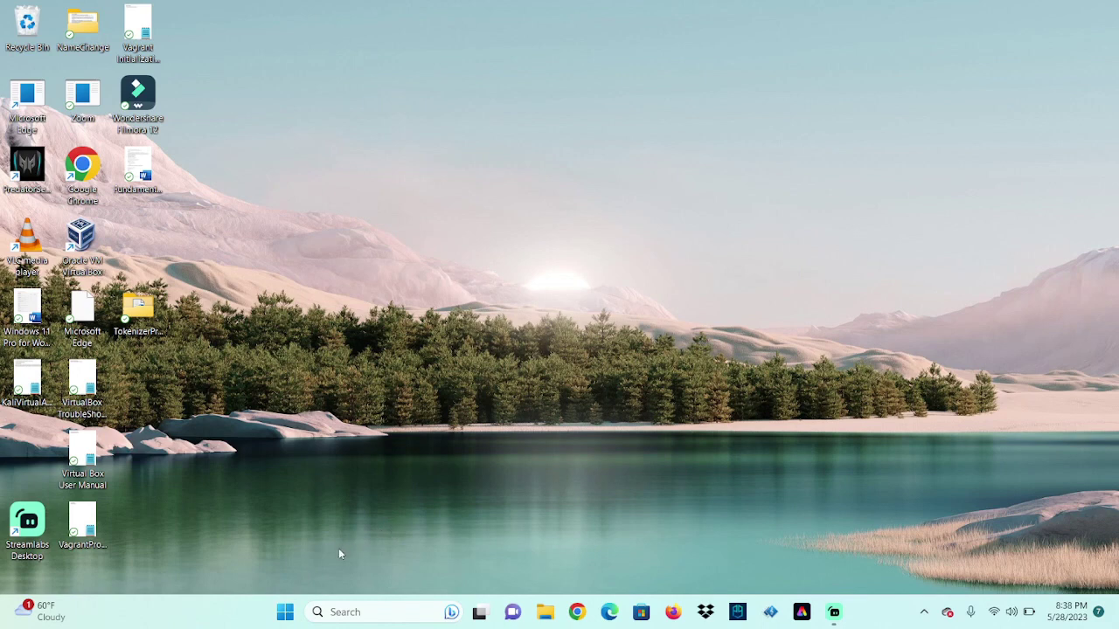
Step: Launch Computer Management from the Start button's right-click menu and maximize its window
right_click(286, 617)
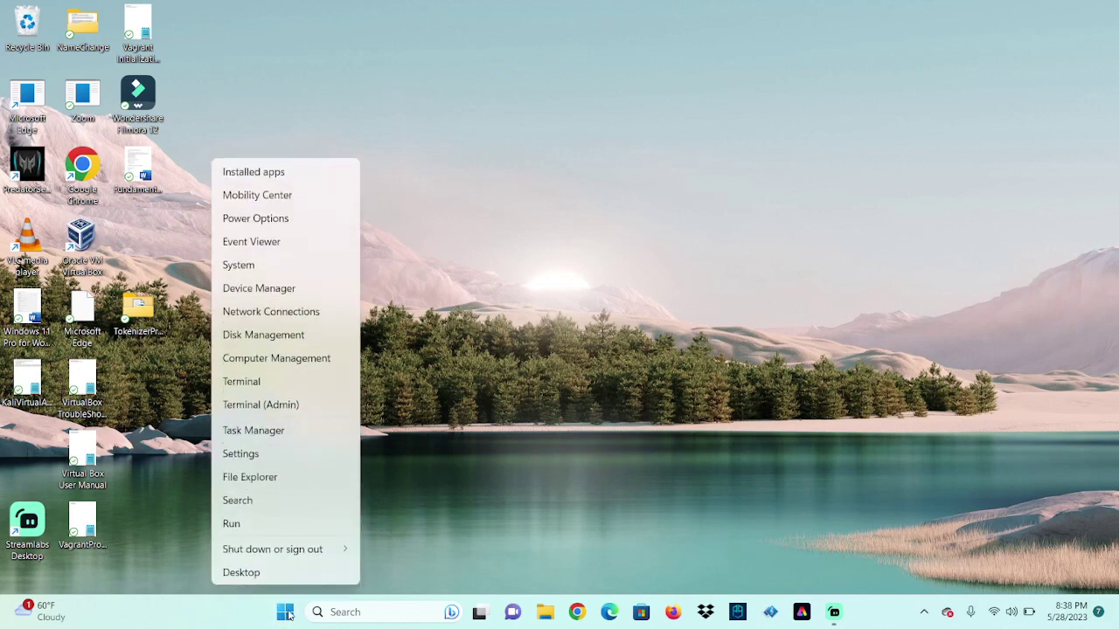
click(332, 362)
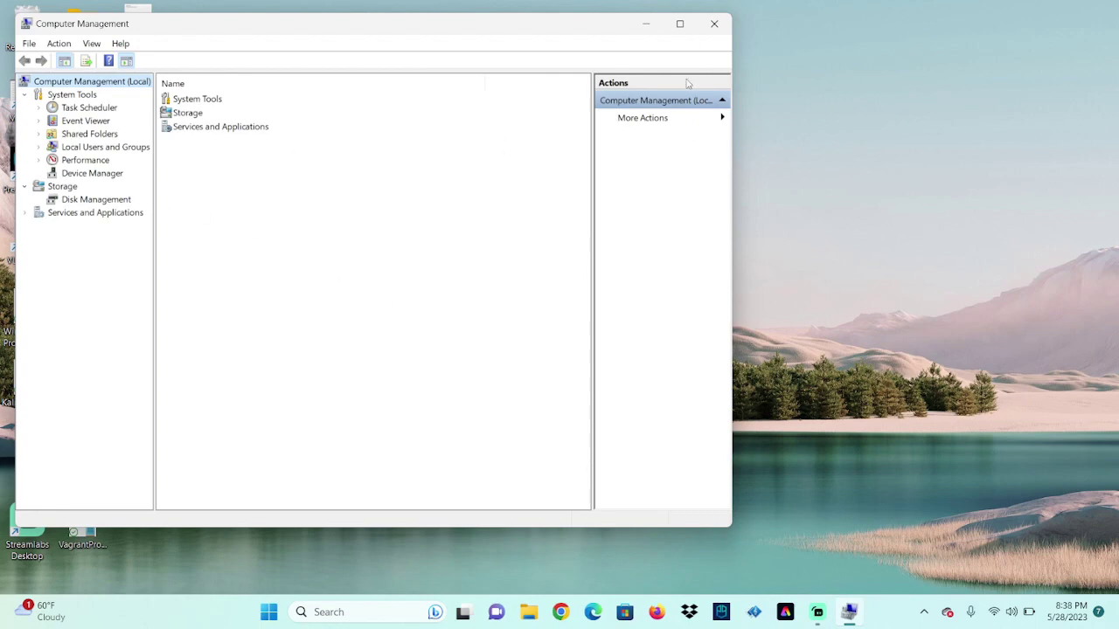
click(681, 28)
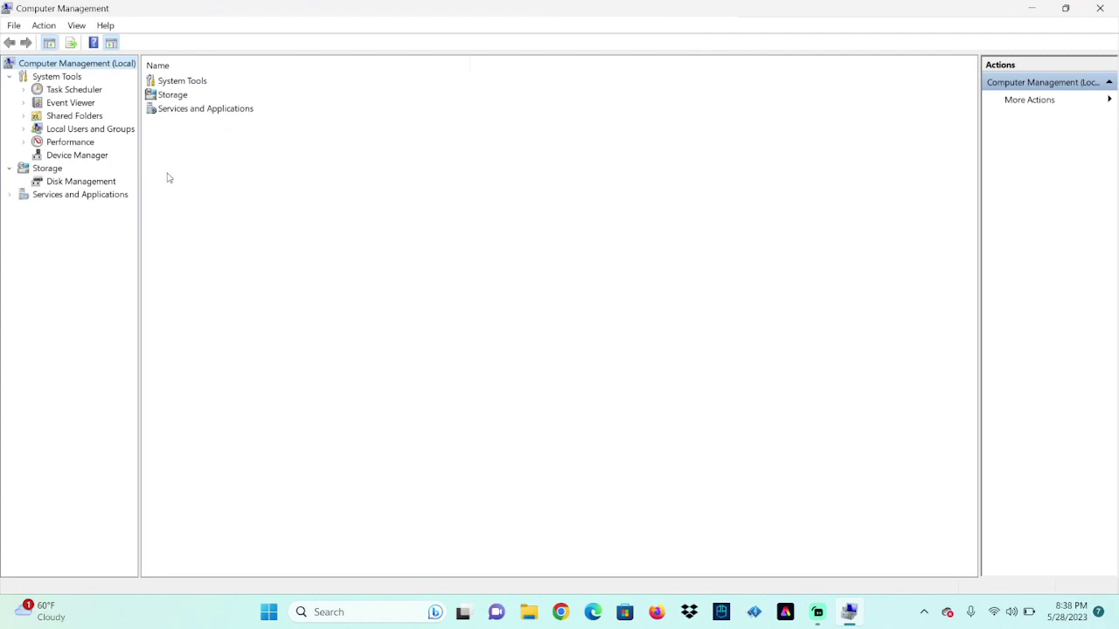
Step: Expand Local Users and Groups and open the Groups folder to list built-in local groups
click(114, 131)
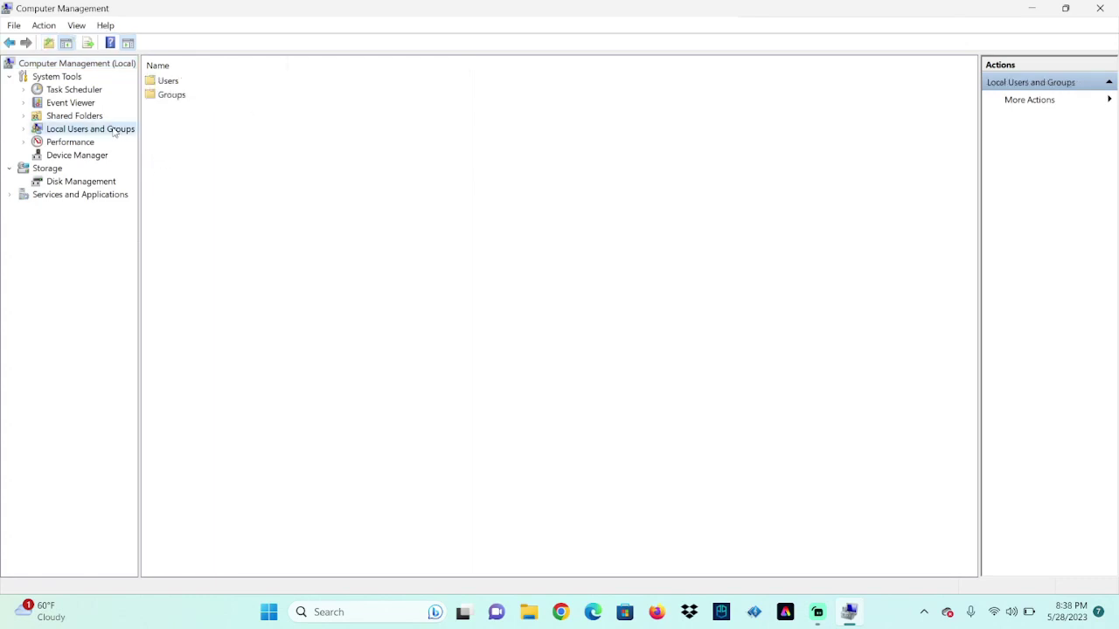
click(159, 98)
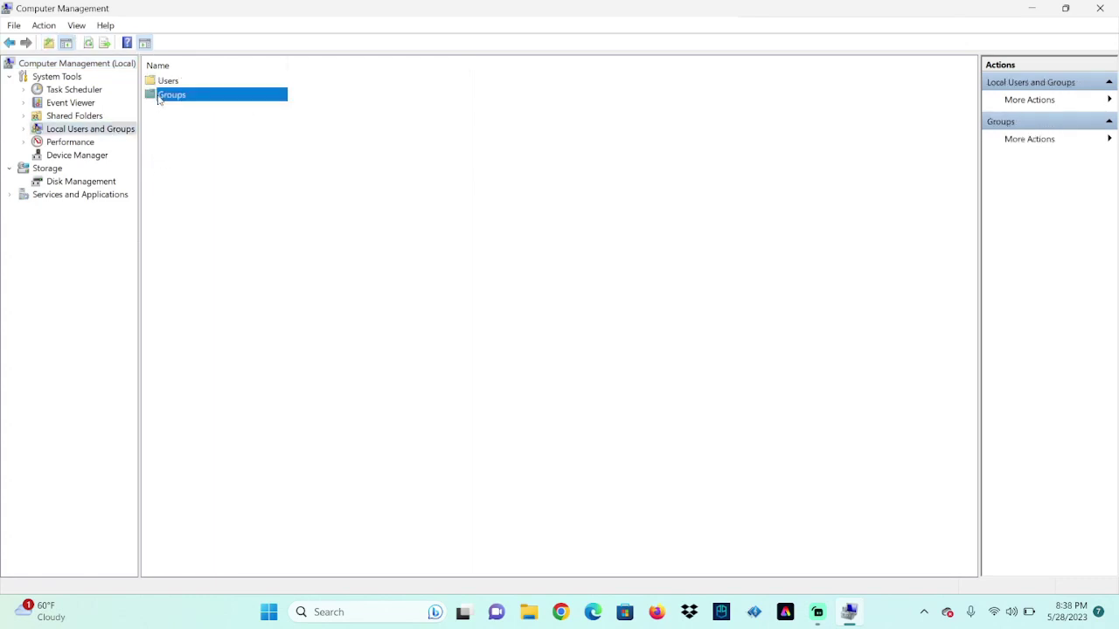
right_click(158, 98)
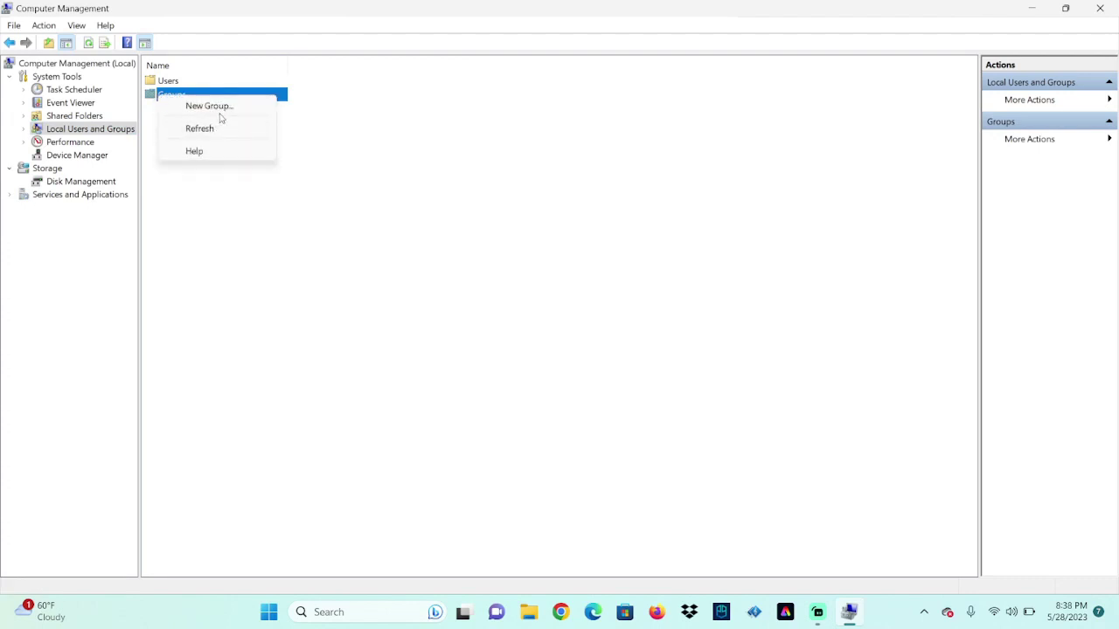
click(245, 260)
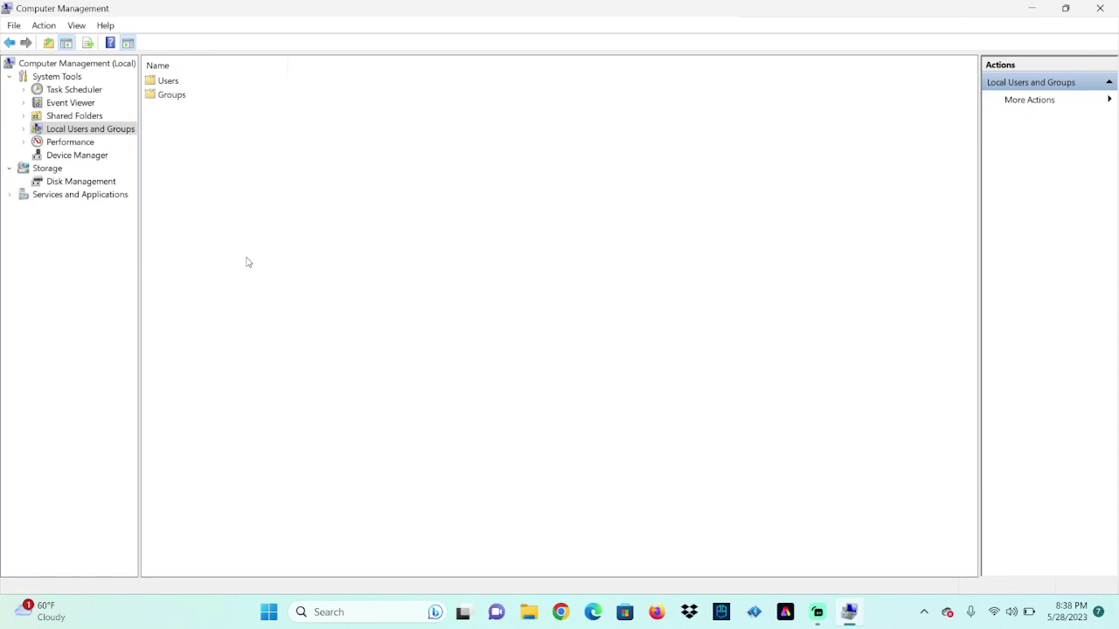
double_click(171, 98)
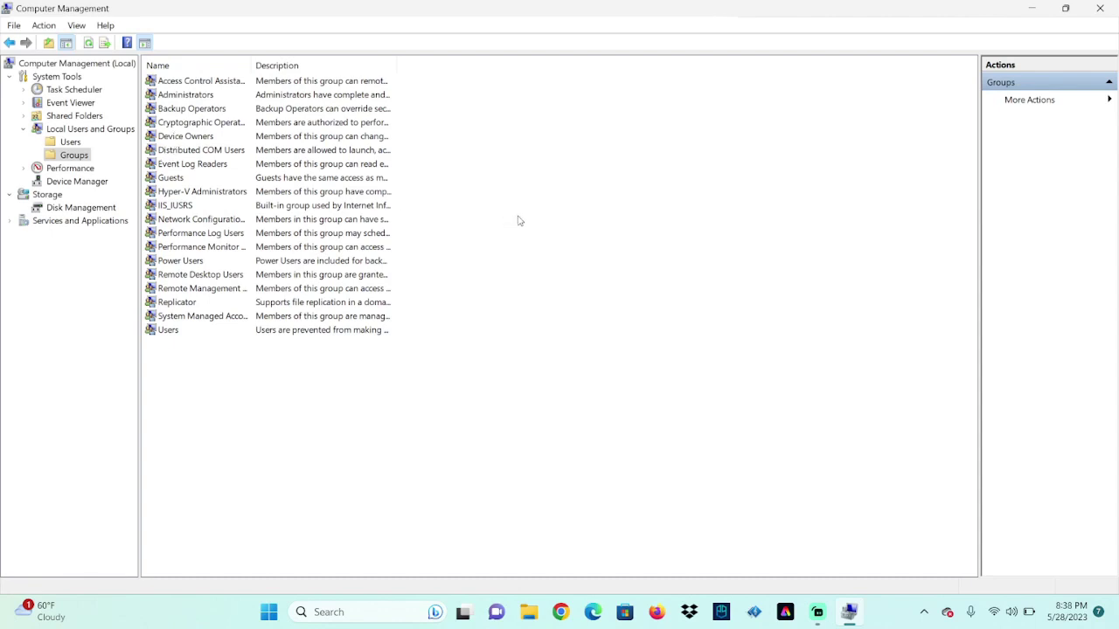
right_click(536, 115)
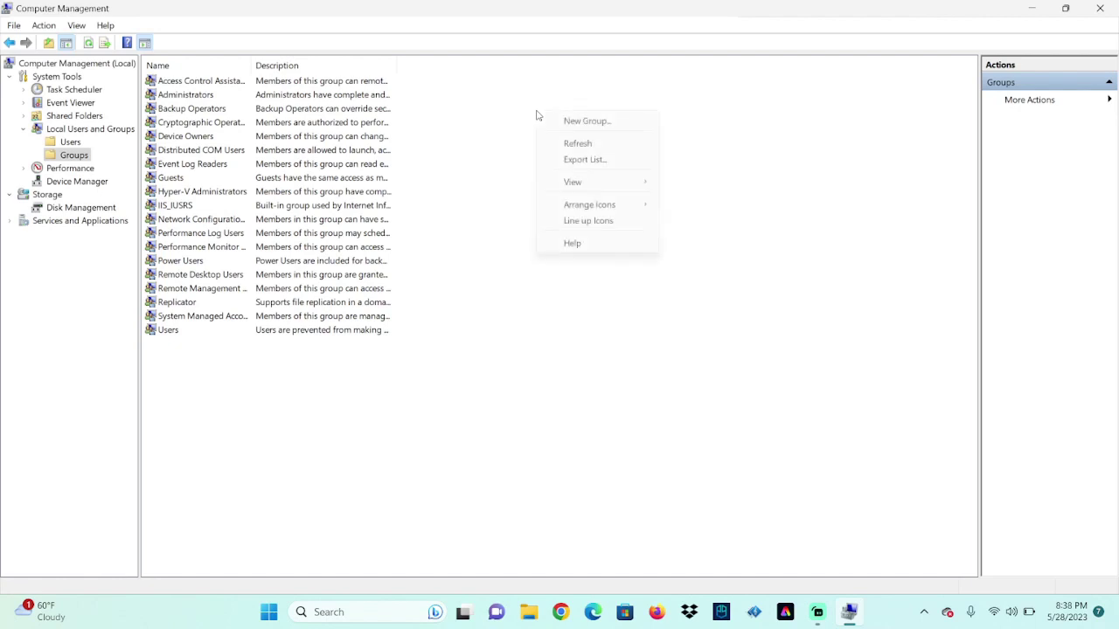
Step: Start a new group named 'Experimental' with the description 'For practice and demo'
click(583, 124)
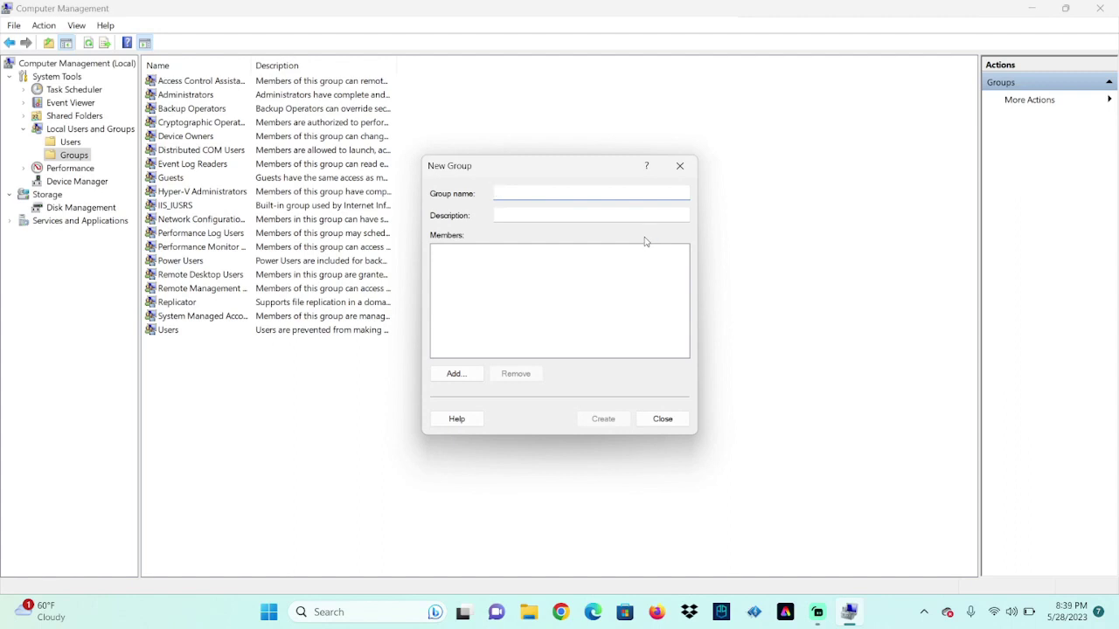
text(Experimental)
click(528, 213)
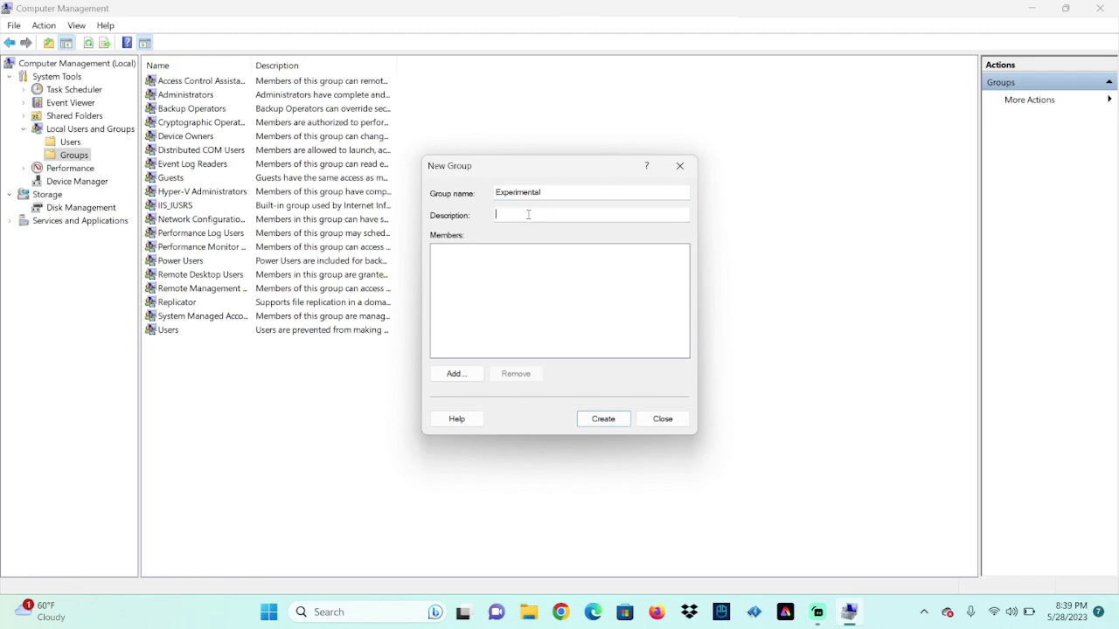
text(Fpr)
key(BackSpace)
text(or prat)
key(BackSpace)
text(ctice and demo)
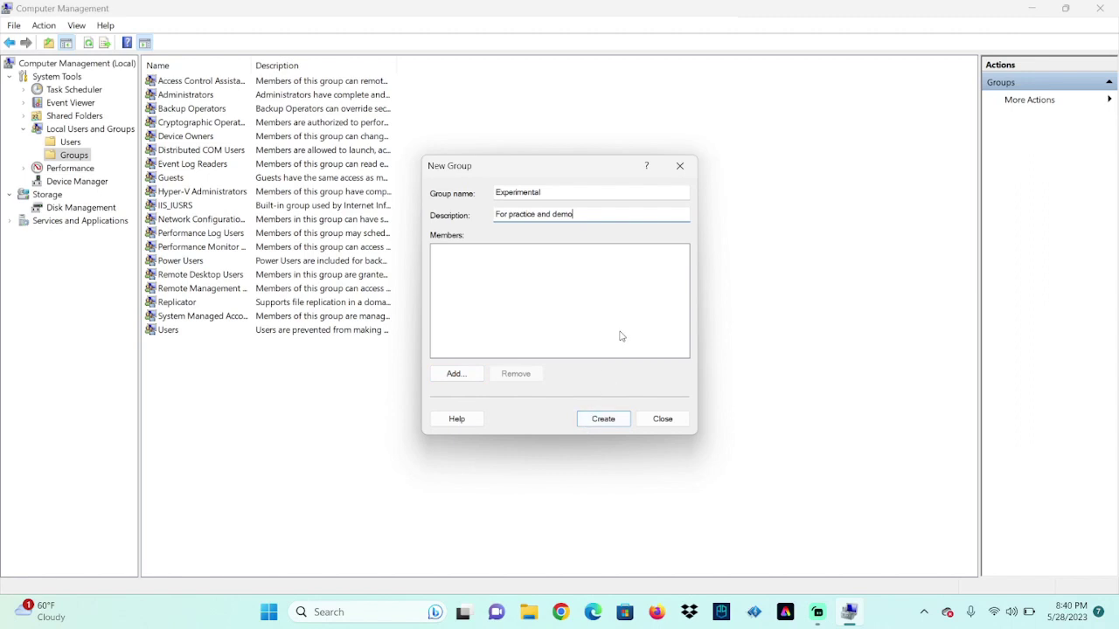
Step: Create the Experimental group, close the form, and select it in the groups list
click(602, 423)
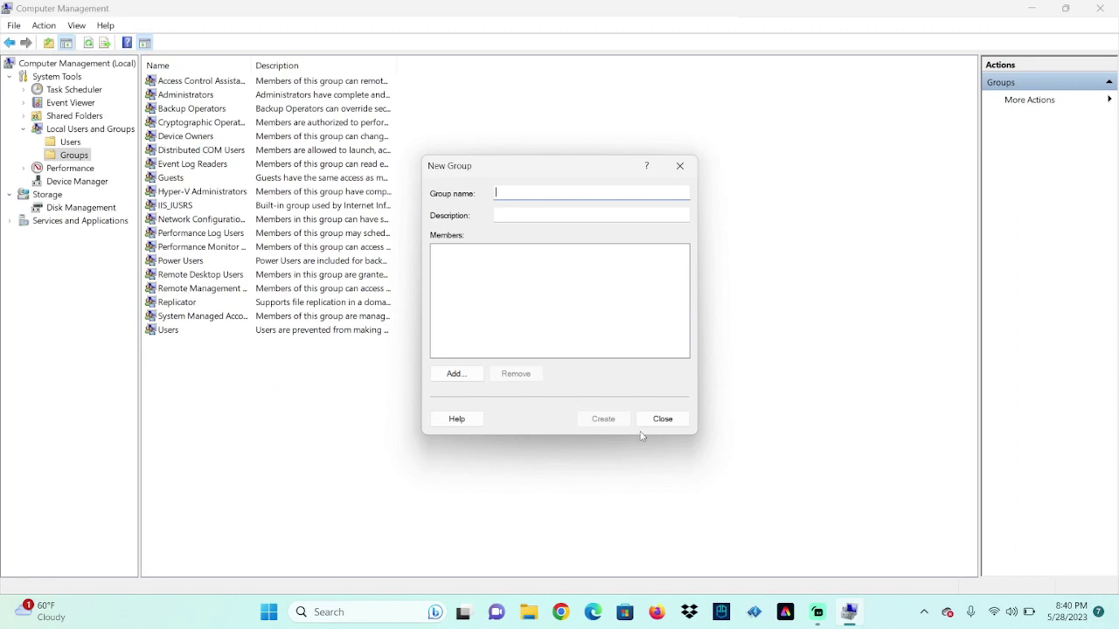
click(666, 421)
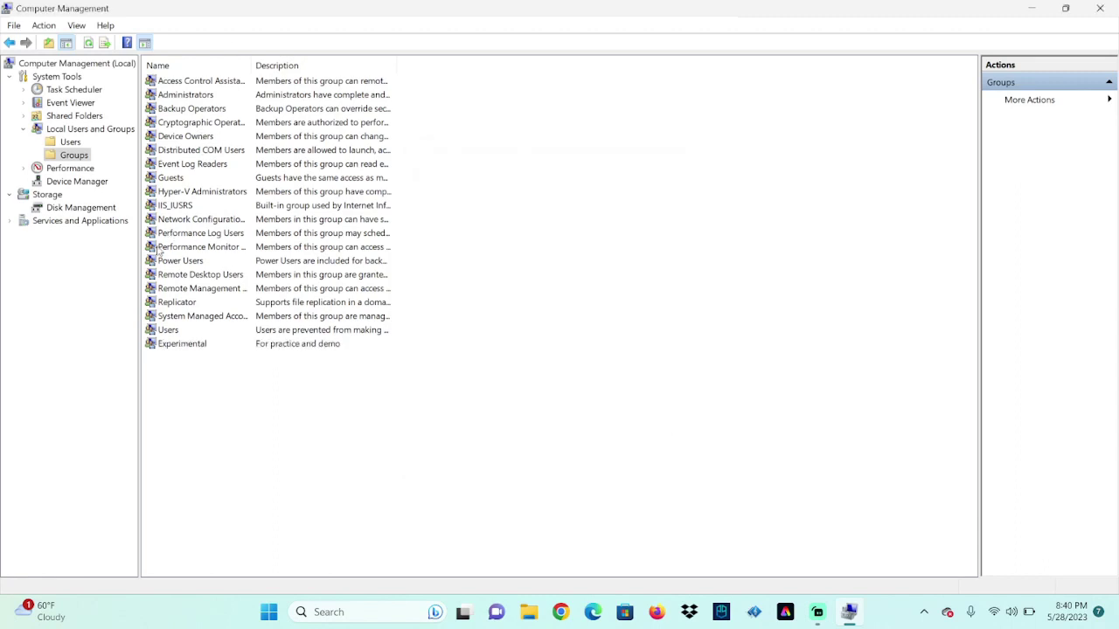
click(193, 346)
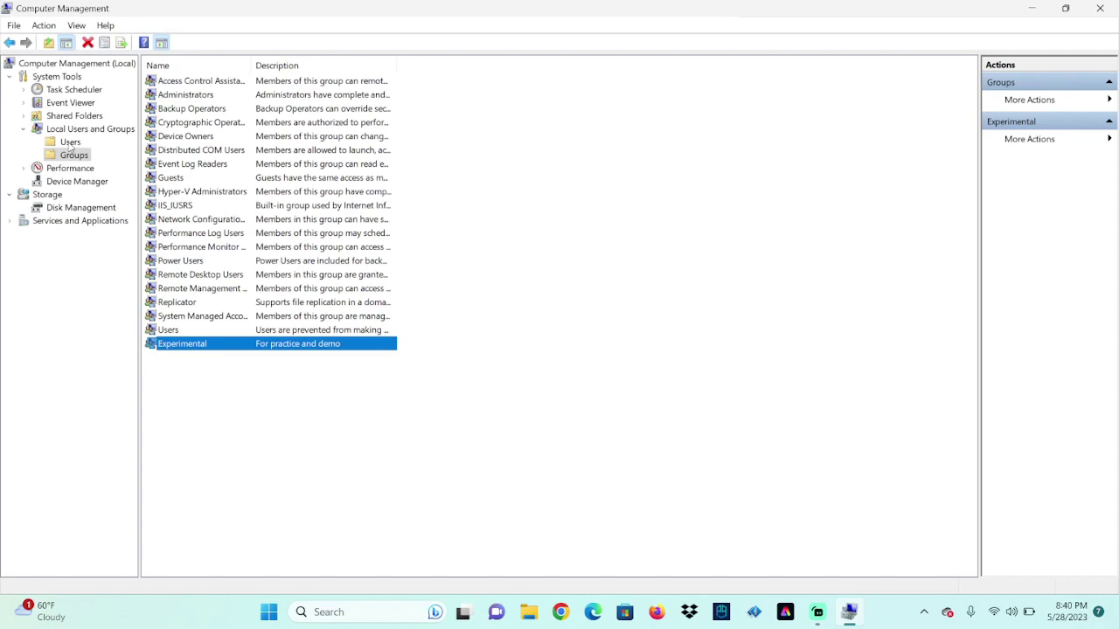
Step: Switch to the Users list of local accounts and bring up its options menu
click(71, 144)
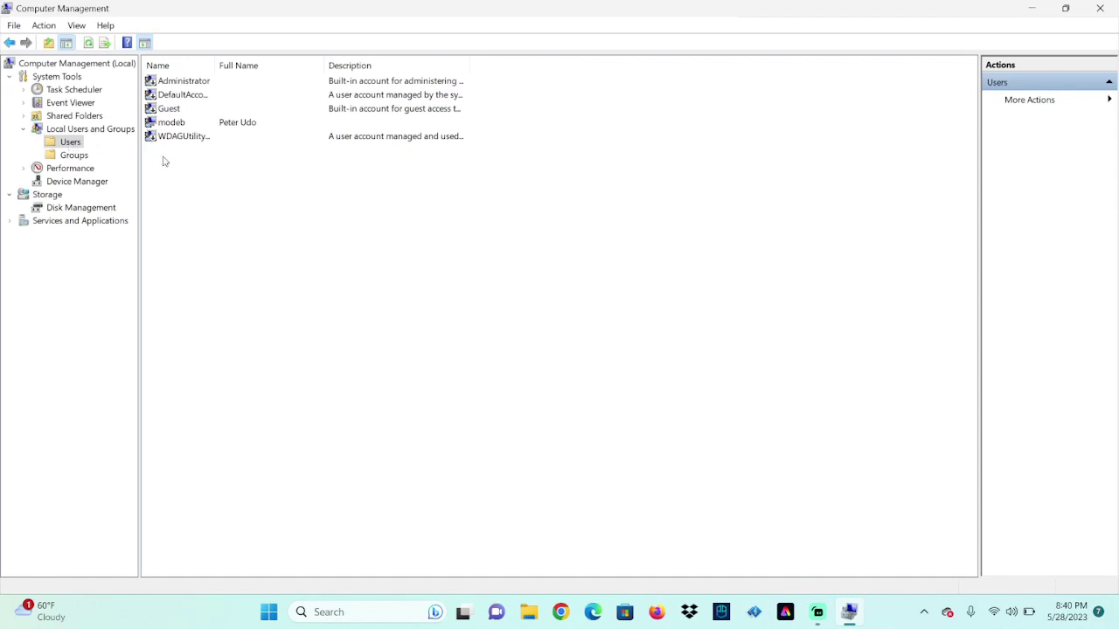
right_click(246, 179)
Step: Create users UdoP, PeterU and a third account, none forced to change password at next logon
click(300, 186)
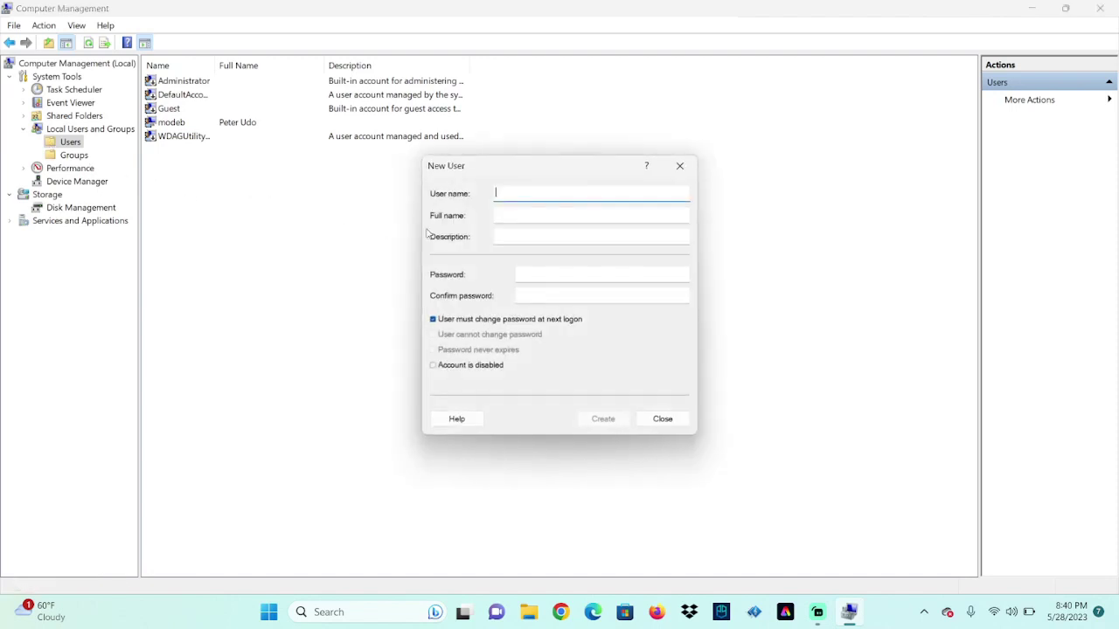
text(UdoP)
click(432, 320)
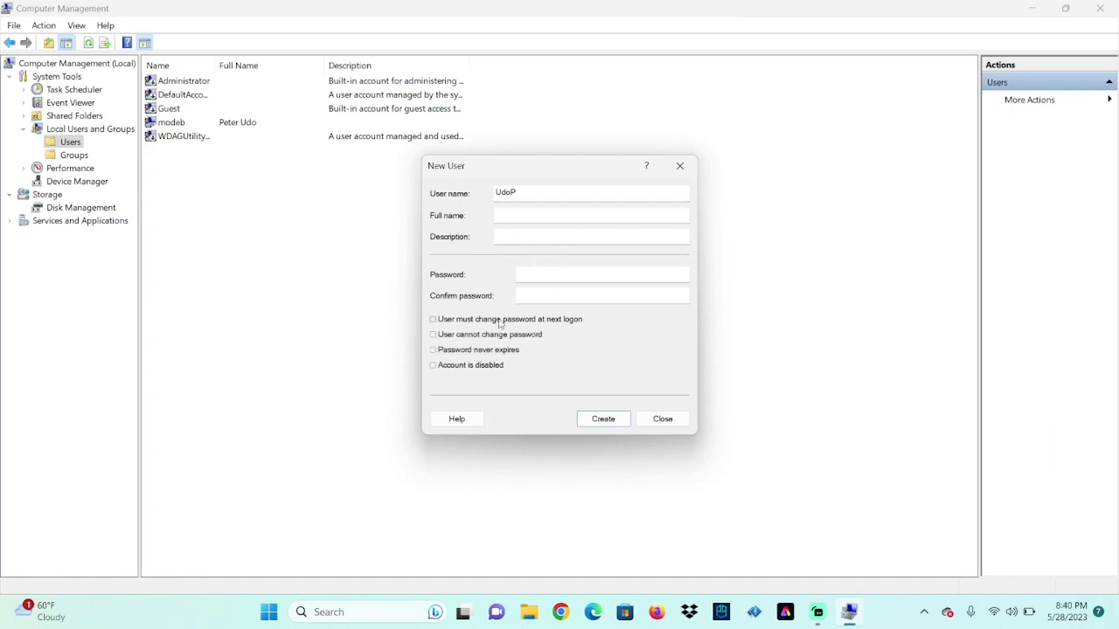
click(603, 420)
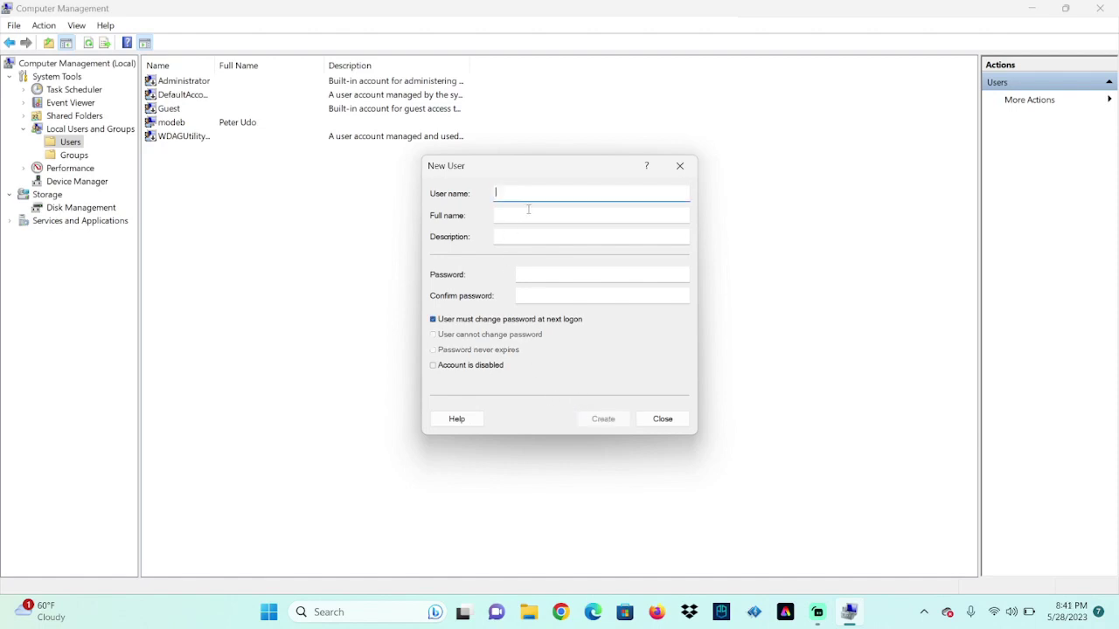
text(PeterU)
click(432, 320)
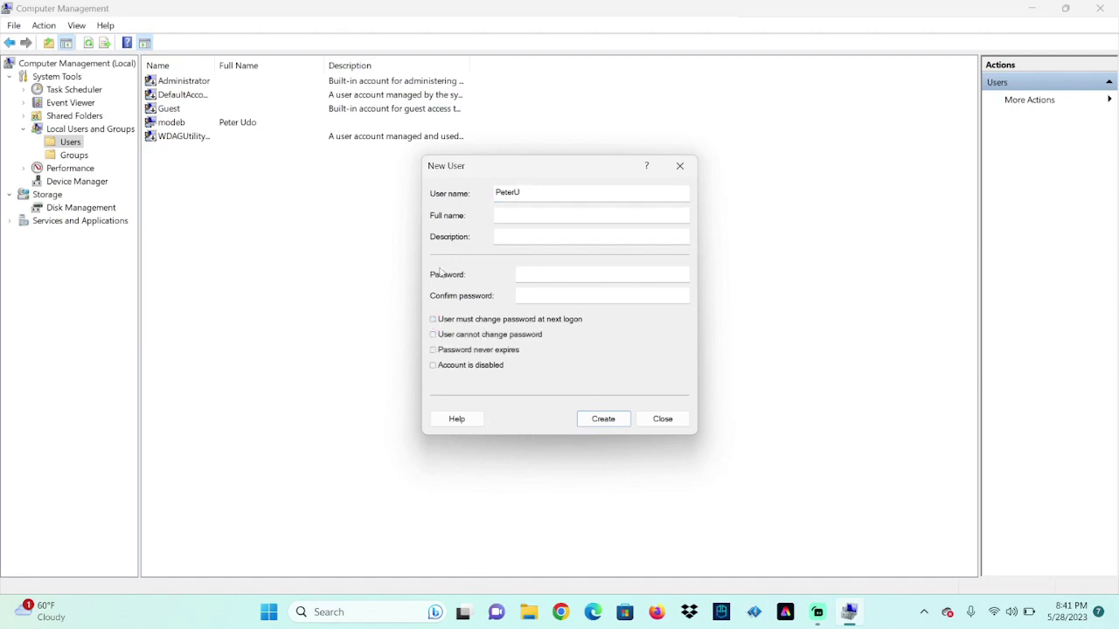
click(603, 418)
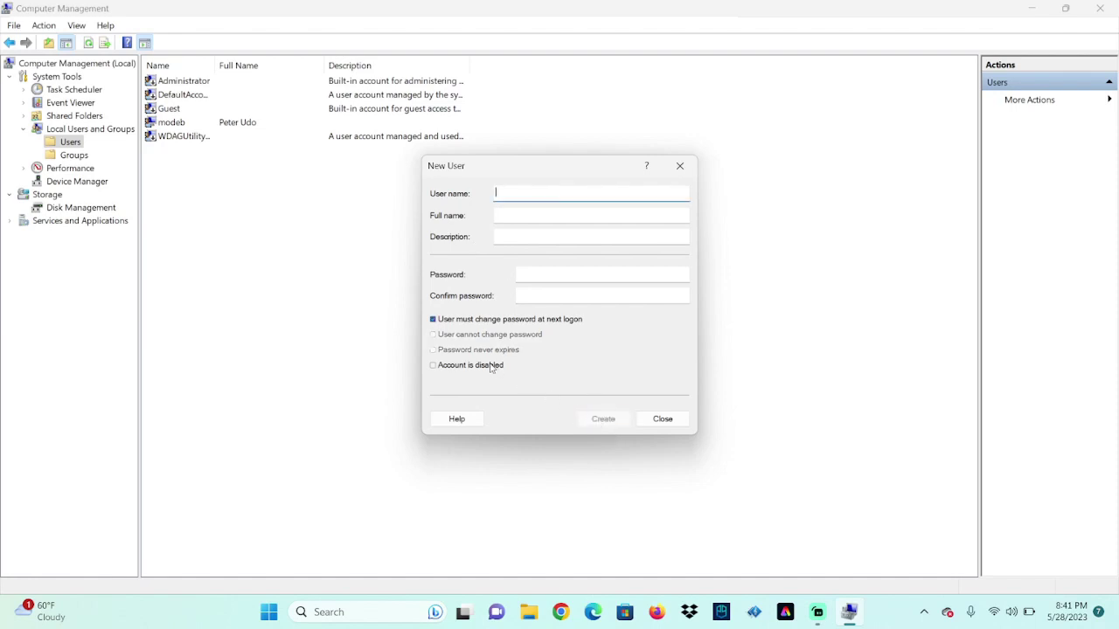
click(433, 320)
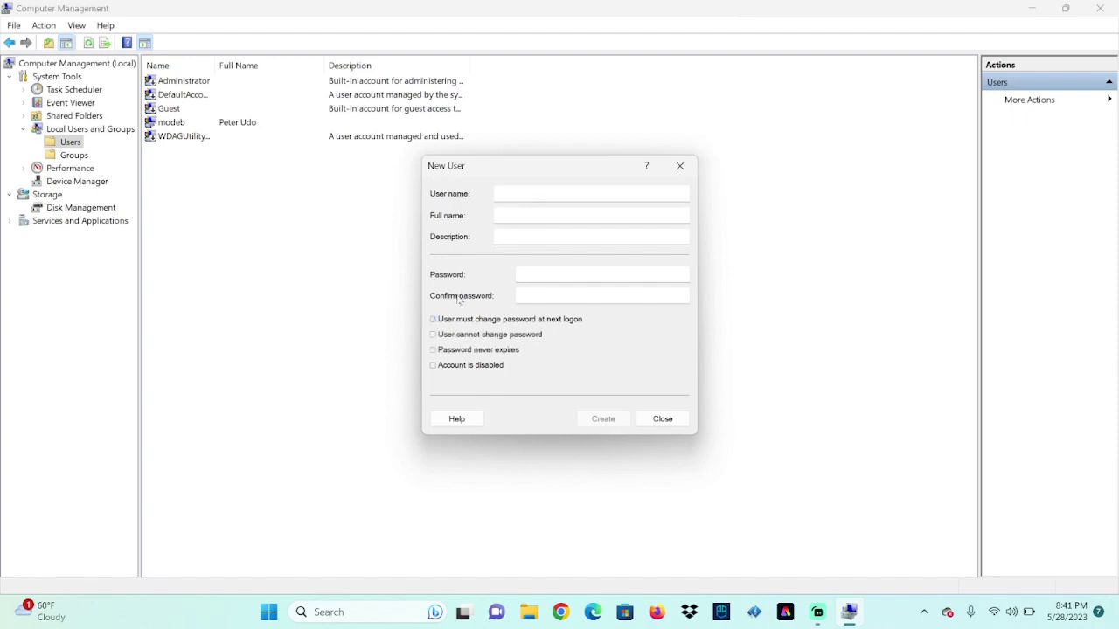
click(503, 199)
text(JohnZ)
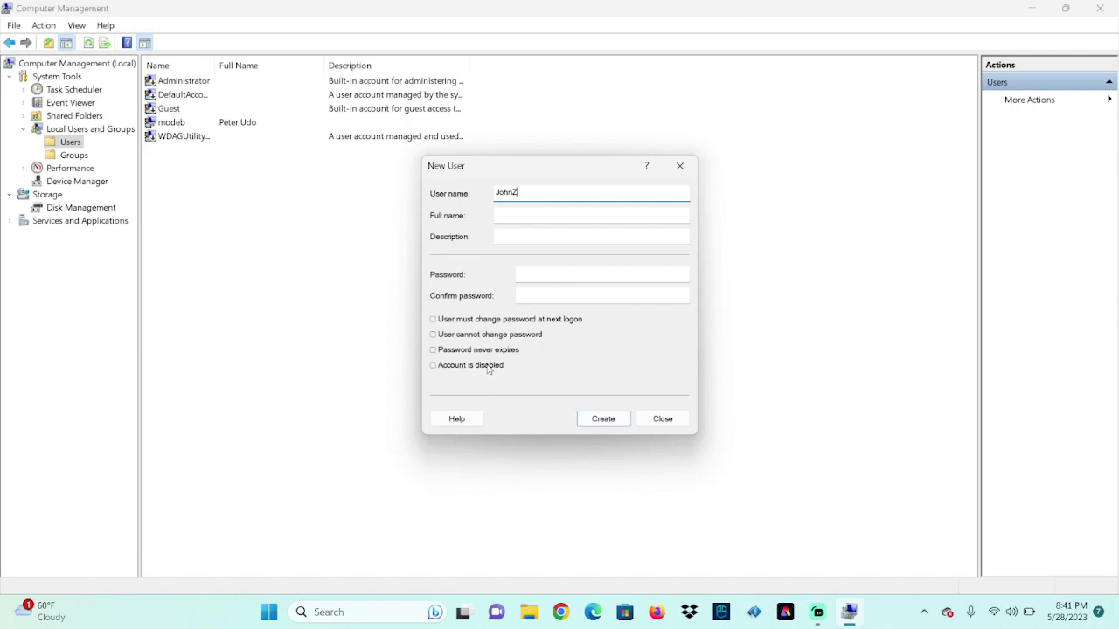
click(603, 418)
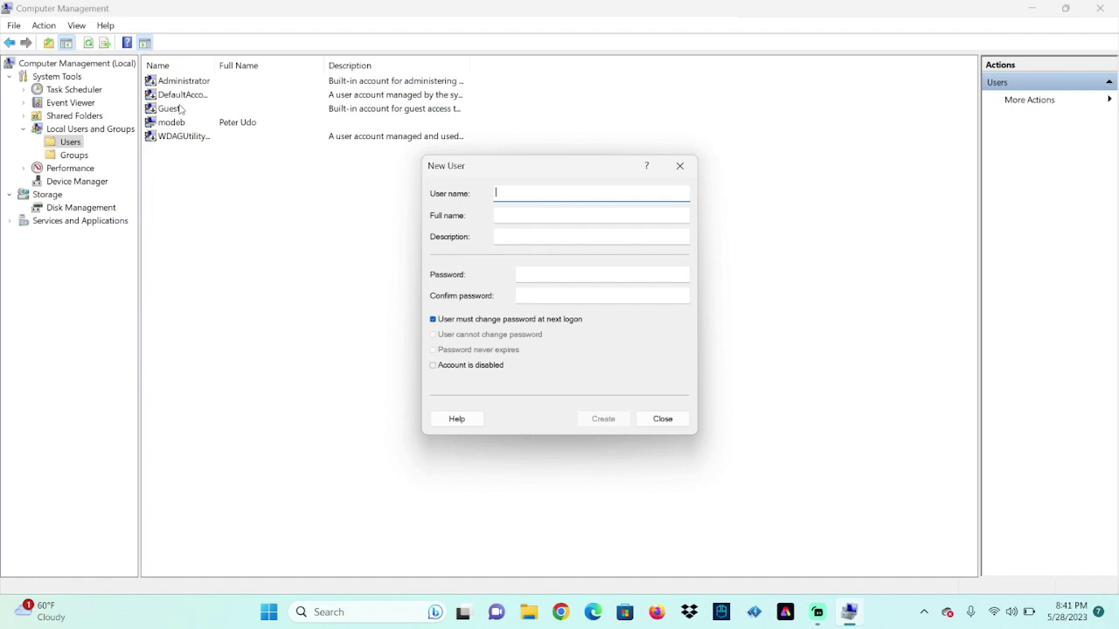
click(663, 418)
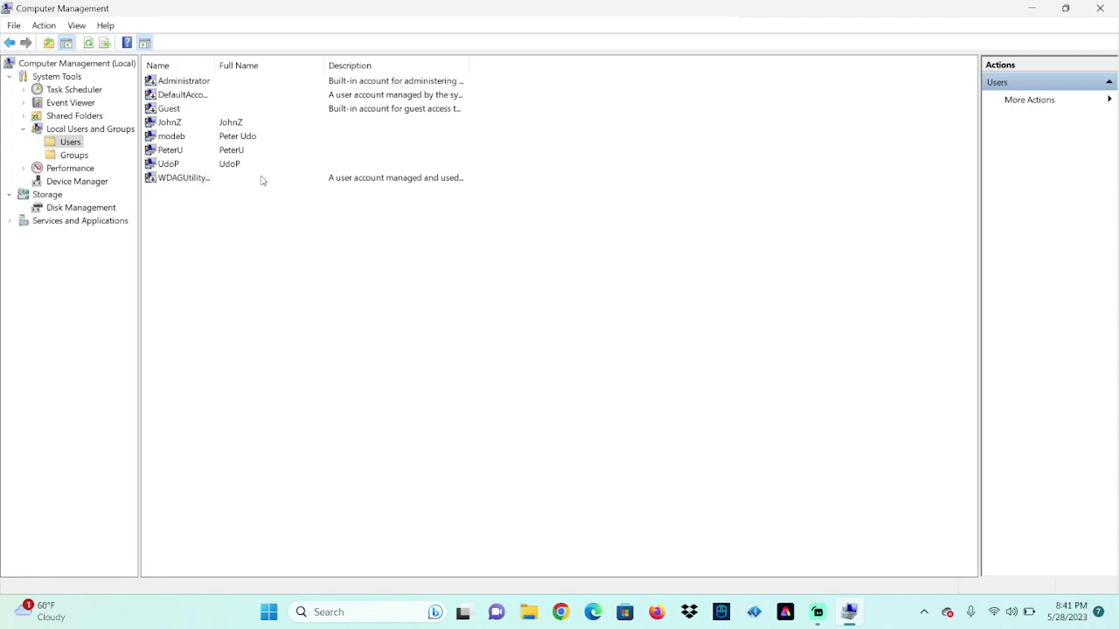
Step: Return to the Groups list, which now includes Experimental
click(75, 155)
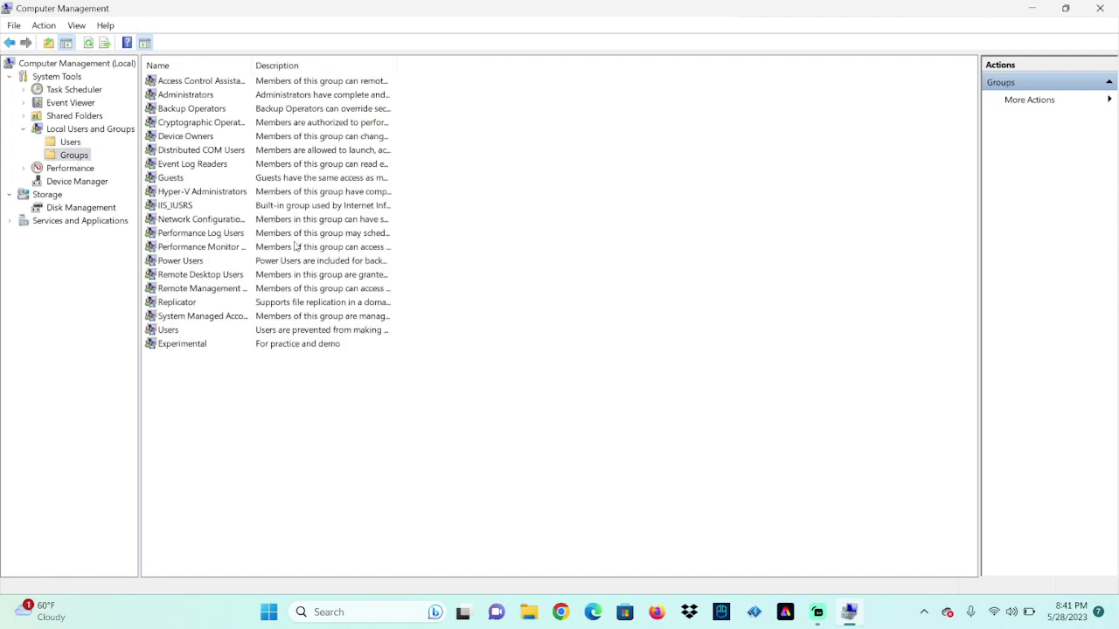
Step: Open the Experimental group's Properties showing its description and empty Members list
click(210, 349)
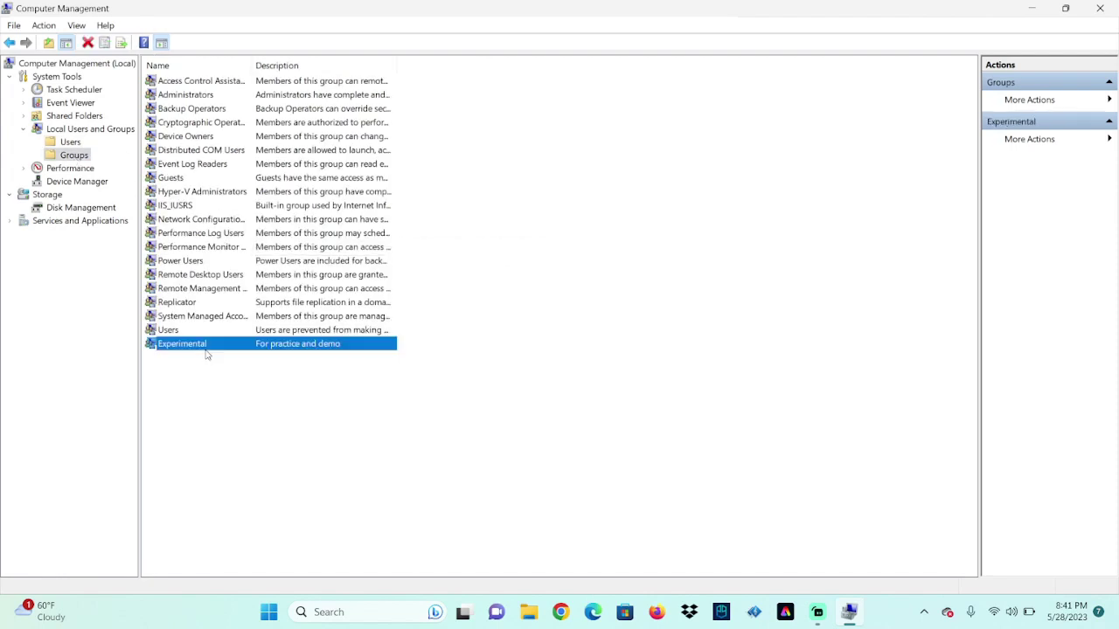
double_click(291, 348)
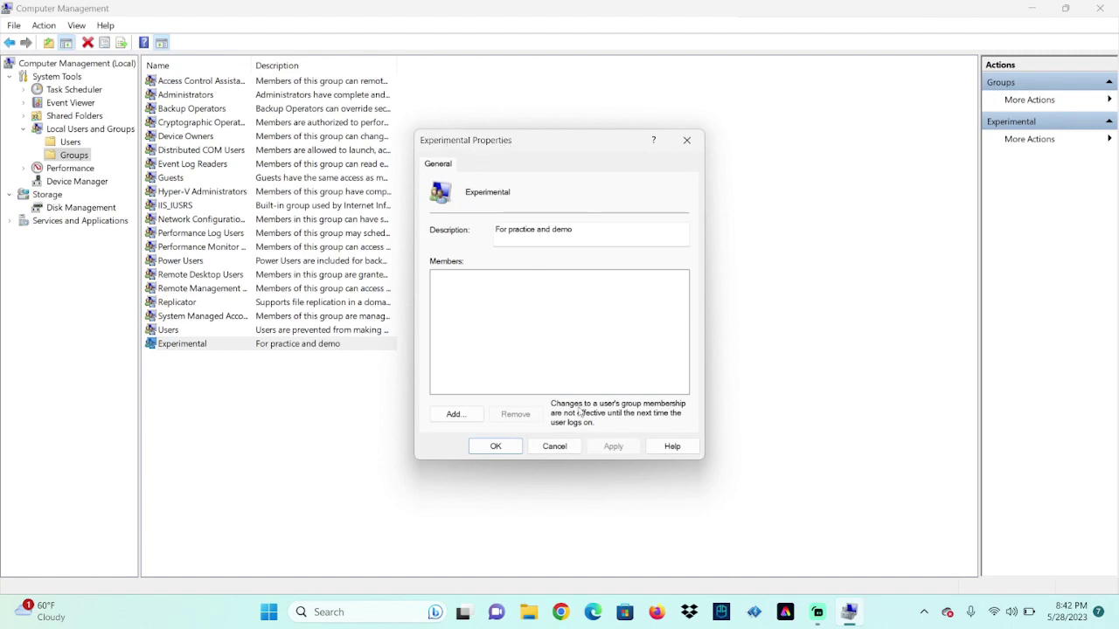
click(554, 446)
right_click(343, 348)
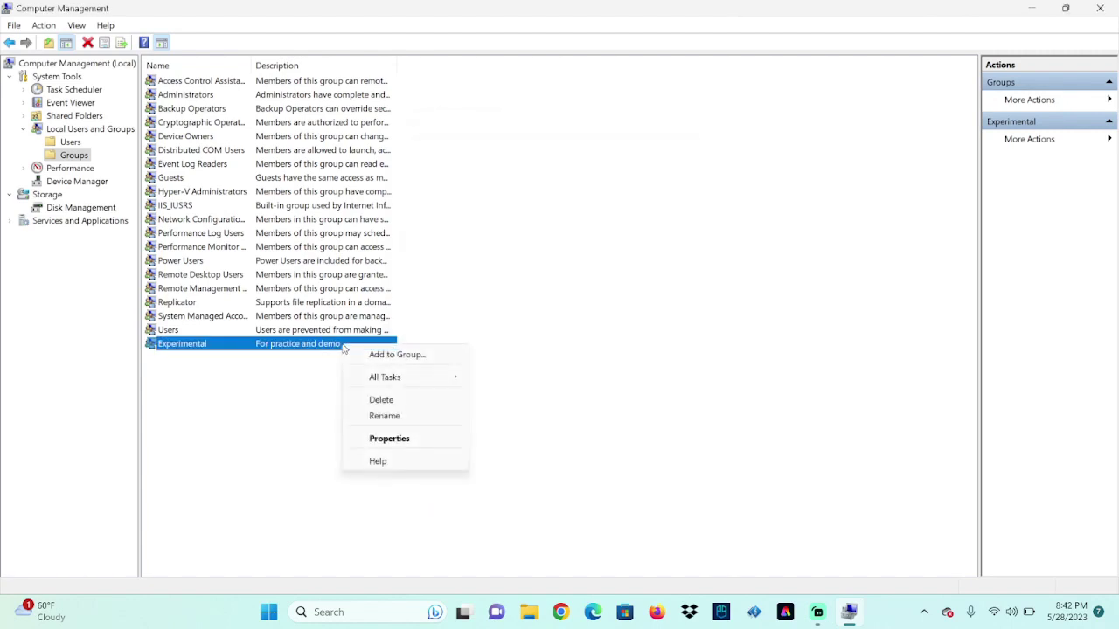
click(389, 439)
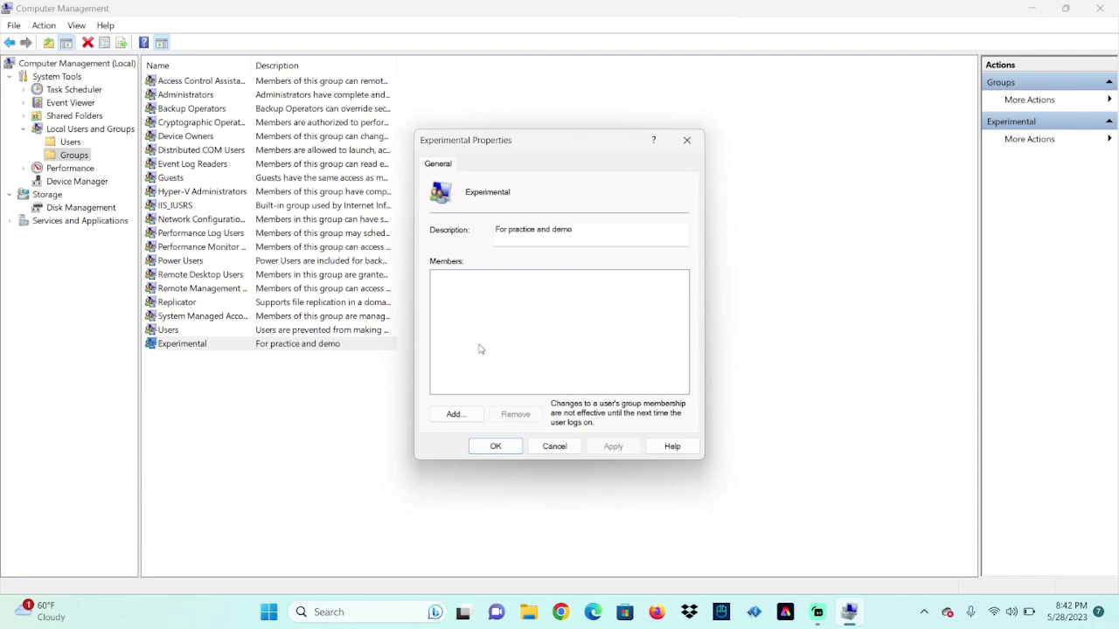
click(455, 415)
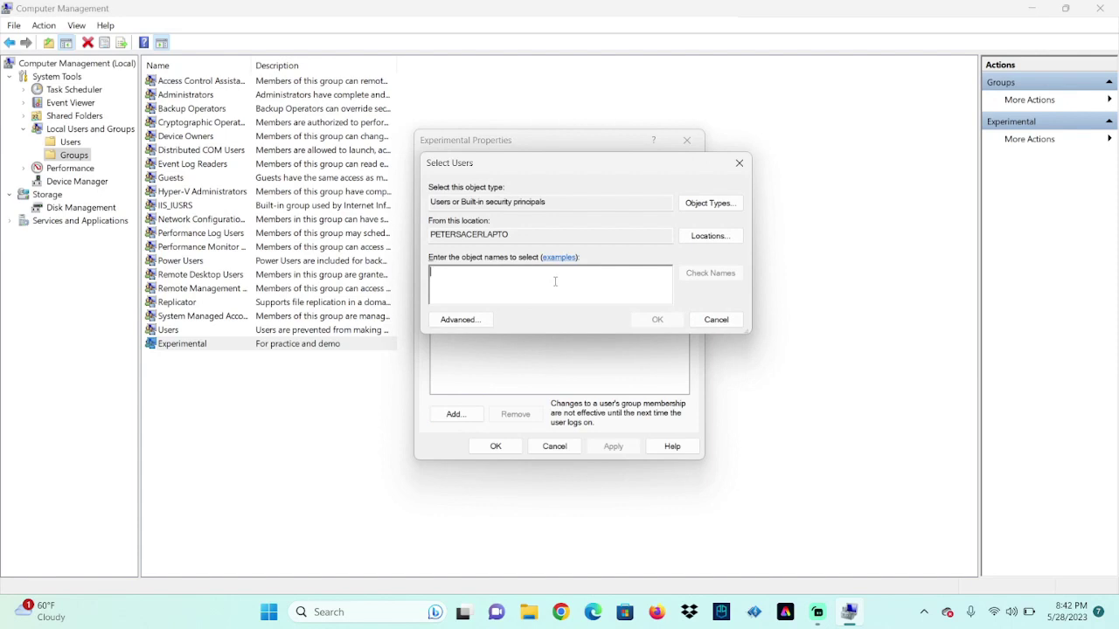
text(udop)
click(710, 273)
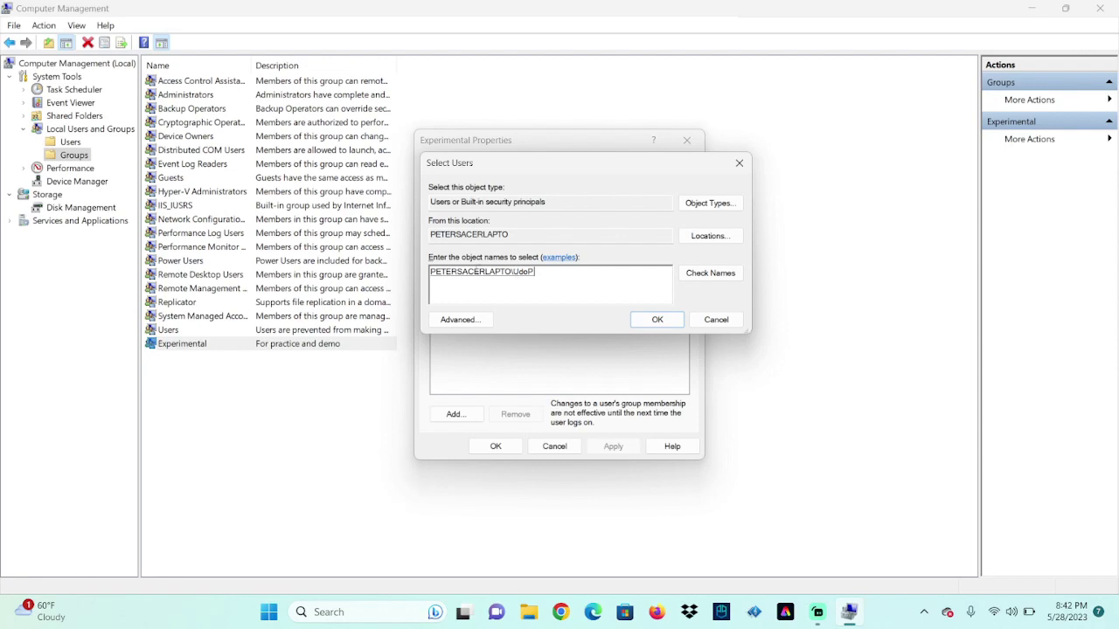
double_click(441, 273)
click(561, 288)
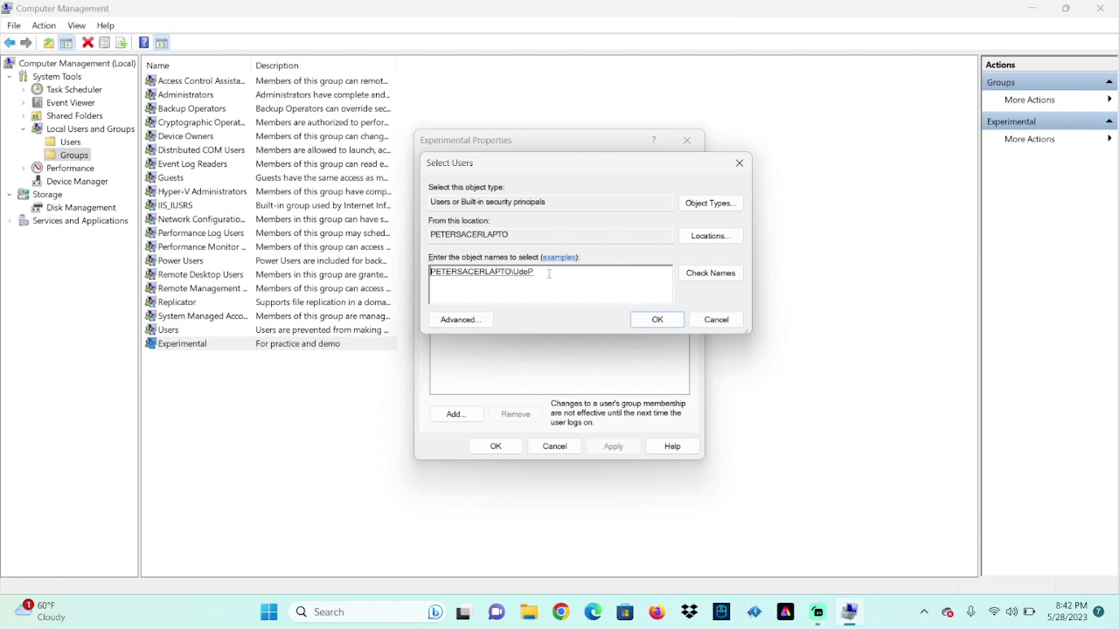
click(655, 320)
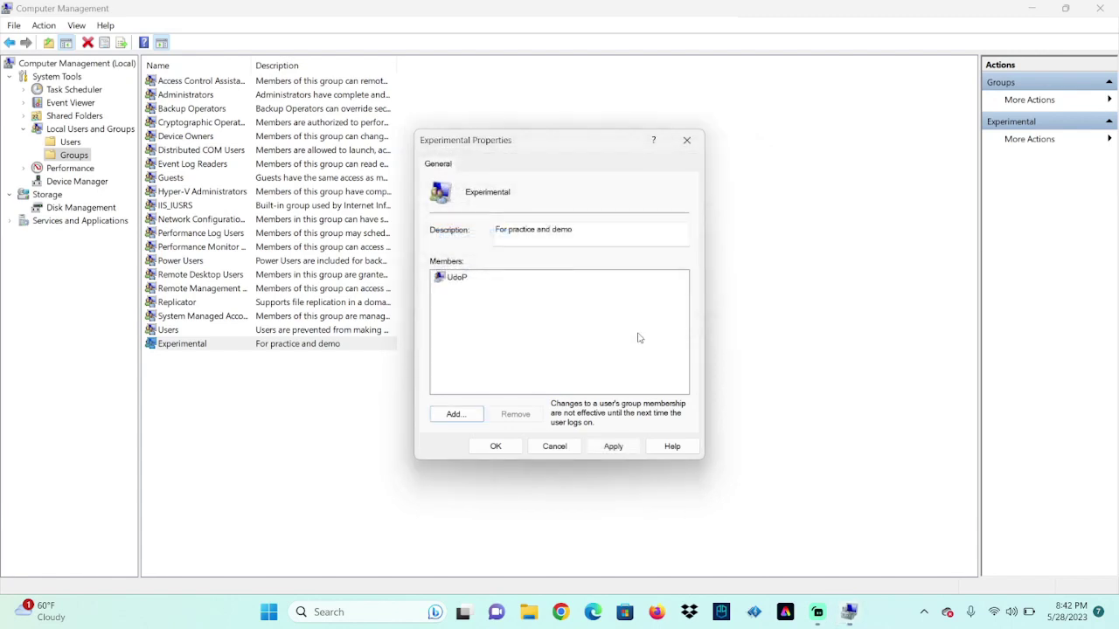
click(454, 414)
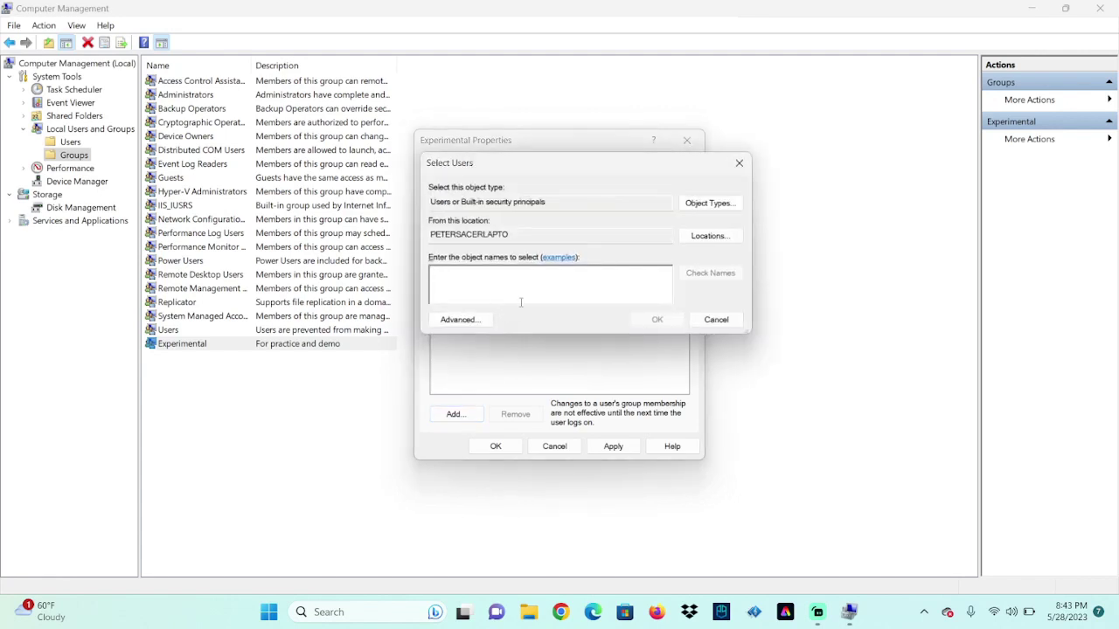
Step: Add PeterU to the Experimental group, bringing it to two members
text(peteru)
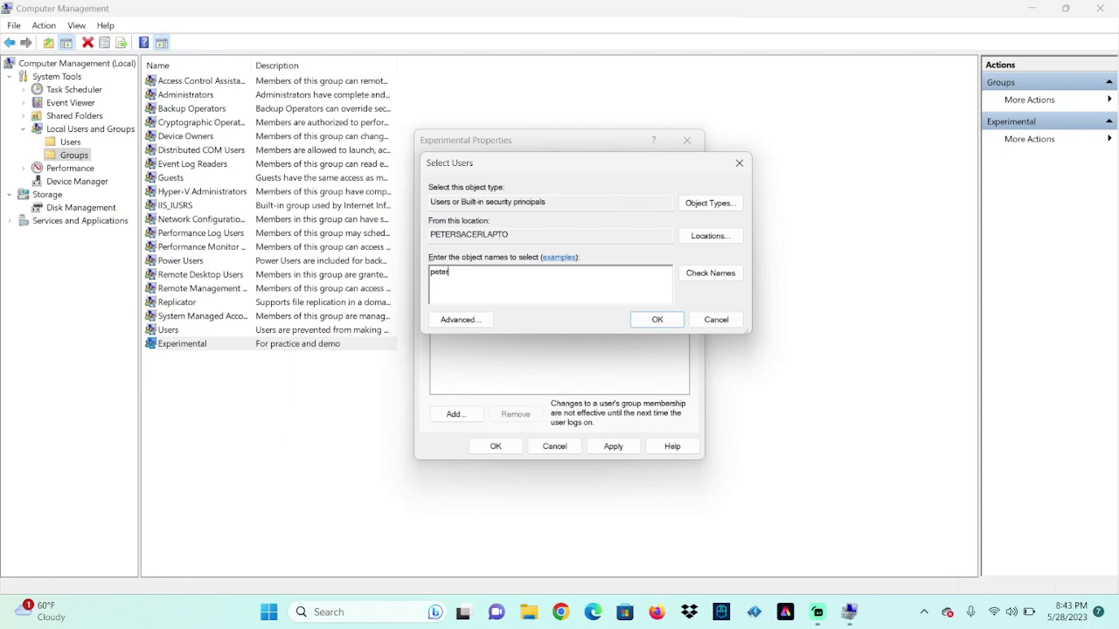
click(718, 275)
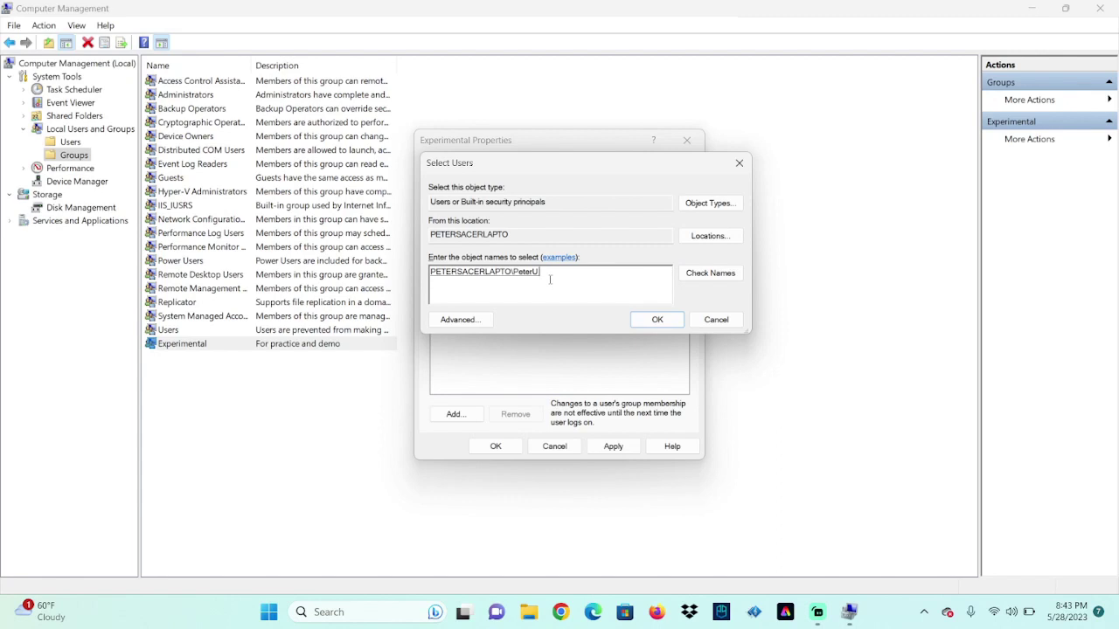
click(657, 320)
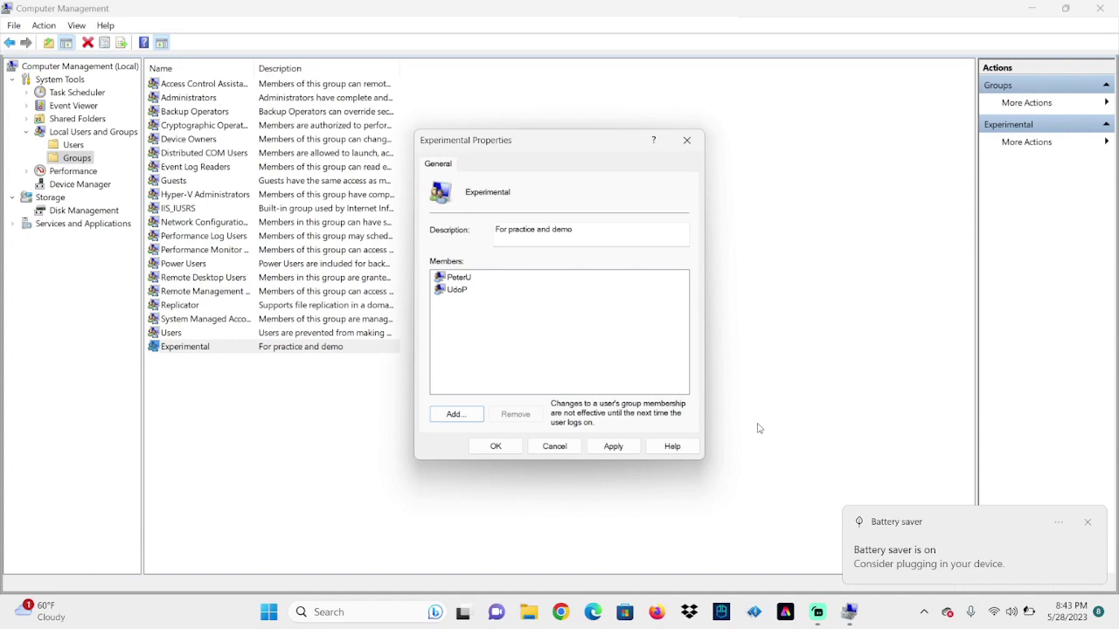
click(496, 447)
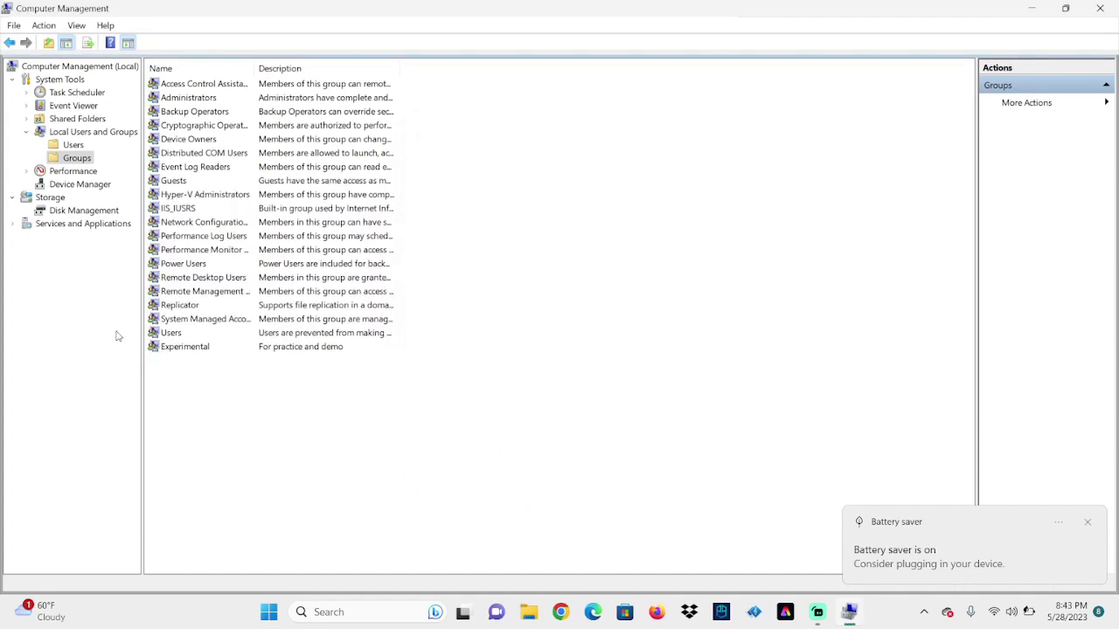
double_click(201, 352)
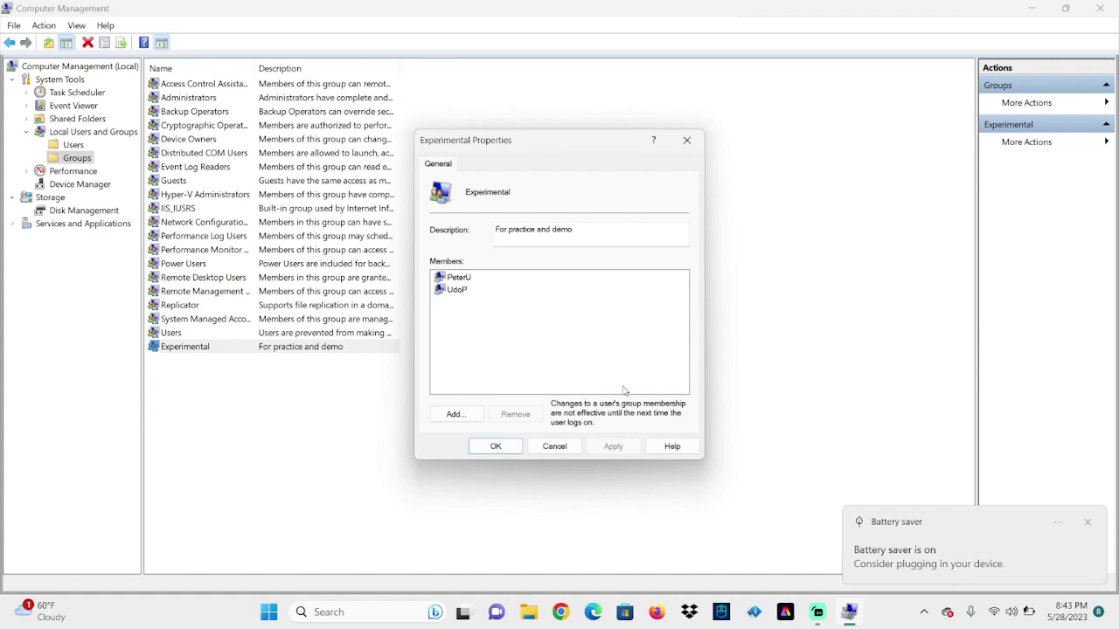
click(564, 448)
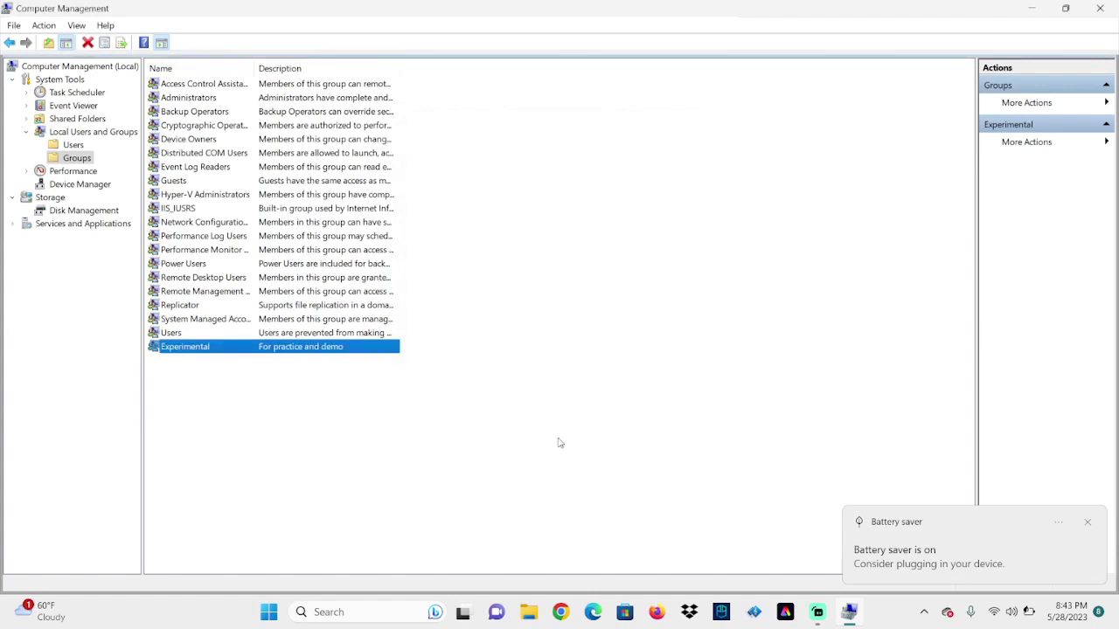
double_click(307, 348)
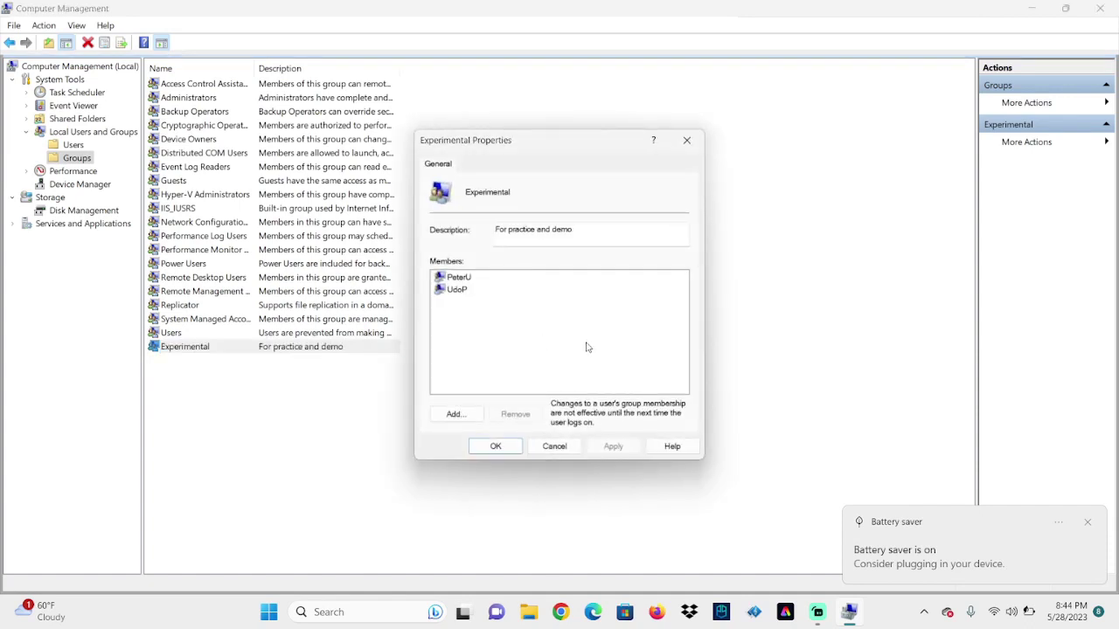
click(454, 293)
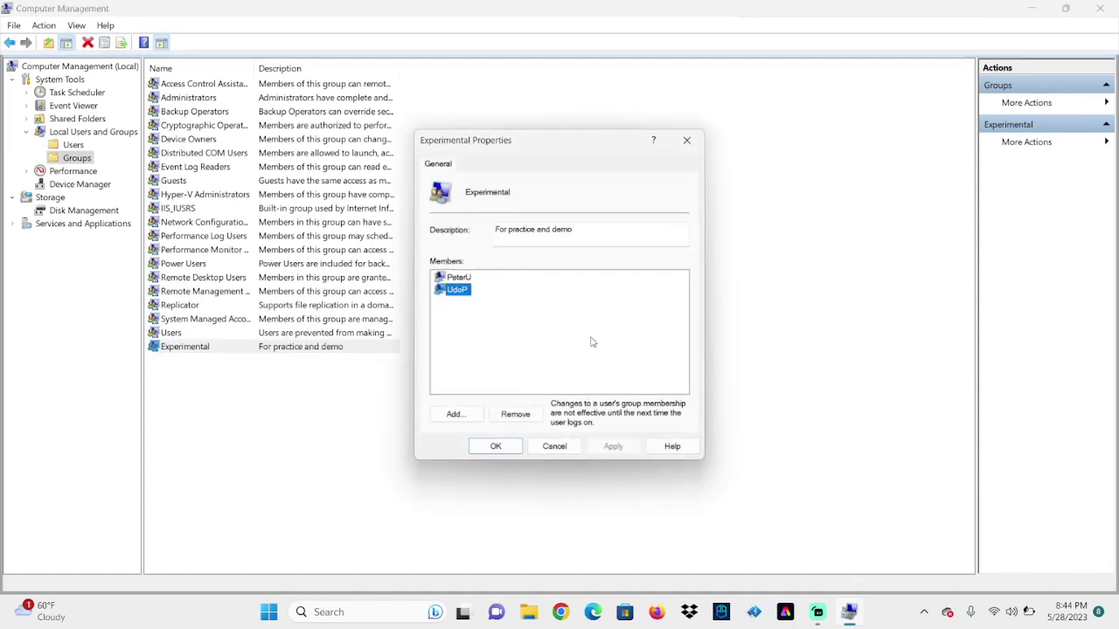
click(518, 414)
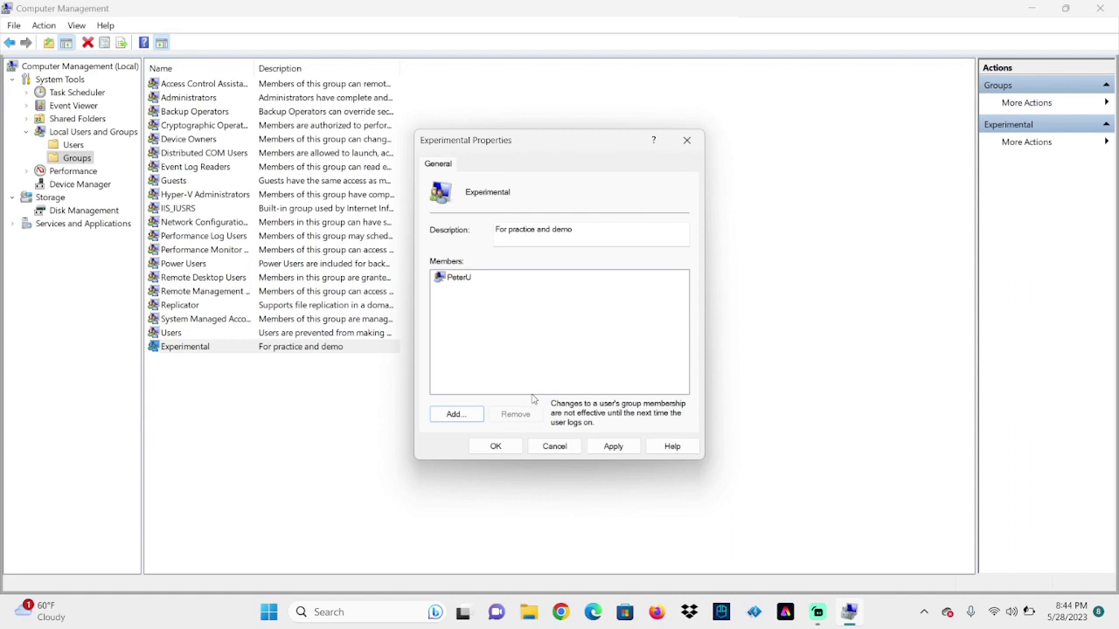
click(464, 277)
click(527, 416)
click(496, 445)
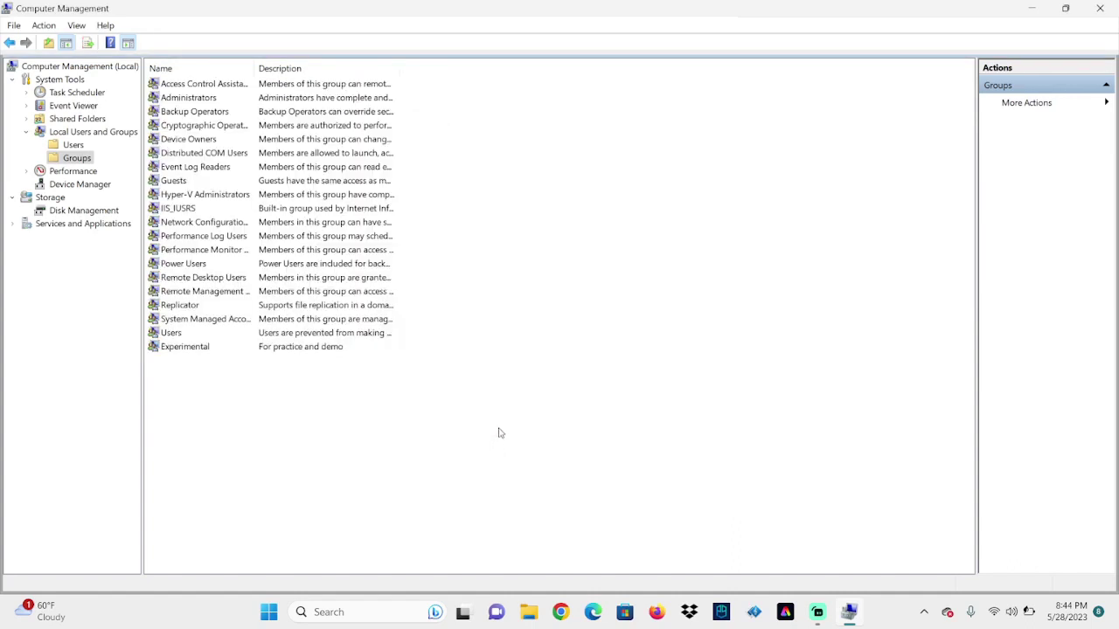
double_click(197, 348)
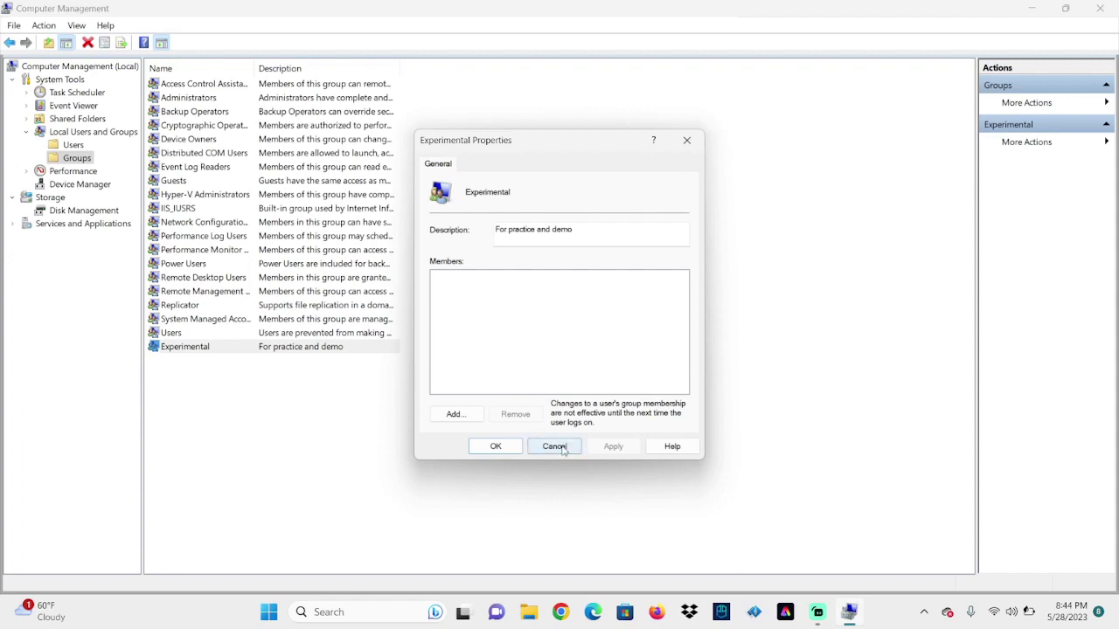
Step: Rename the Experimental group to 'Payroll'
click(561, 448)
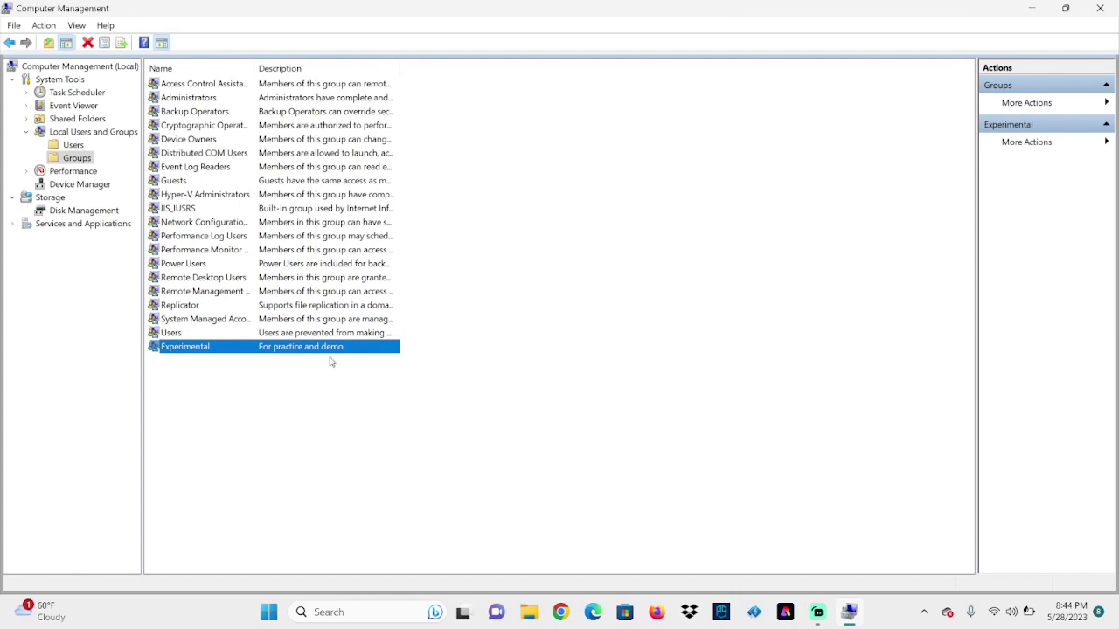
right_click(194, 351)
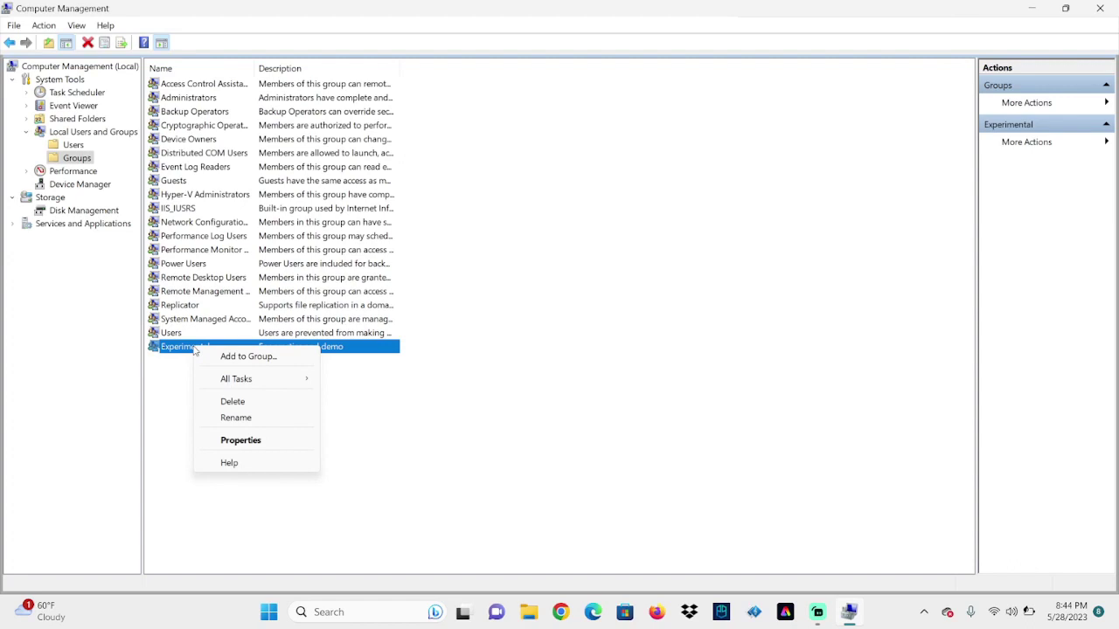
click(242, 418)
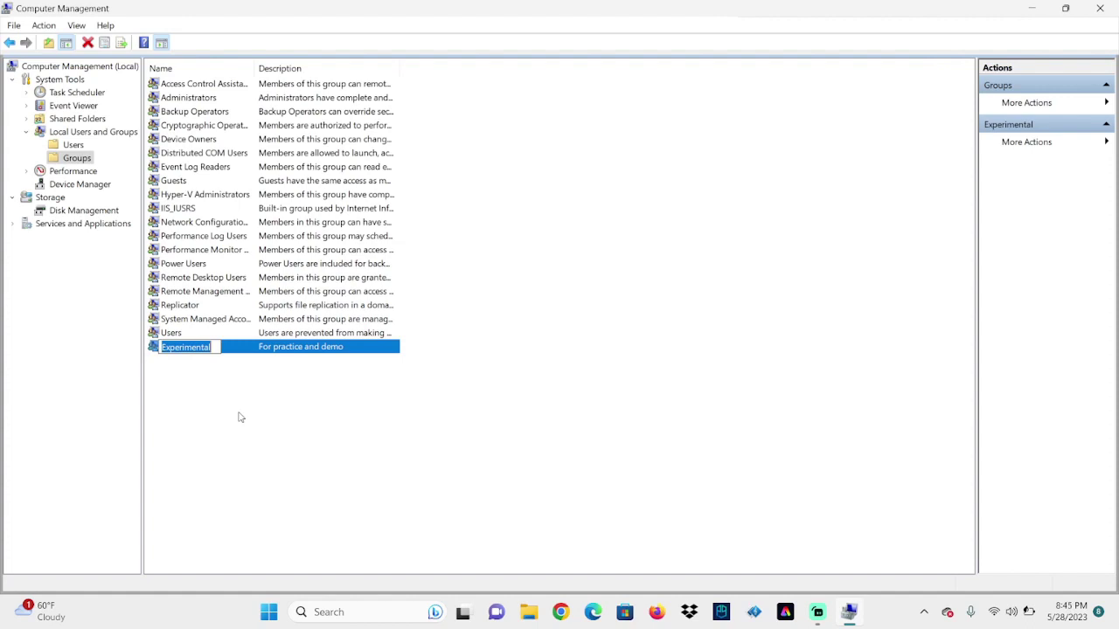
key(BackSpace)
text(Pay)
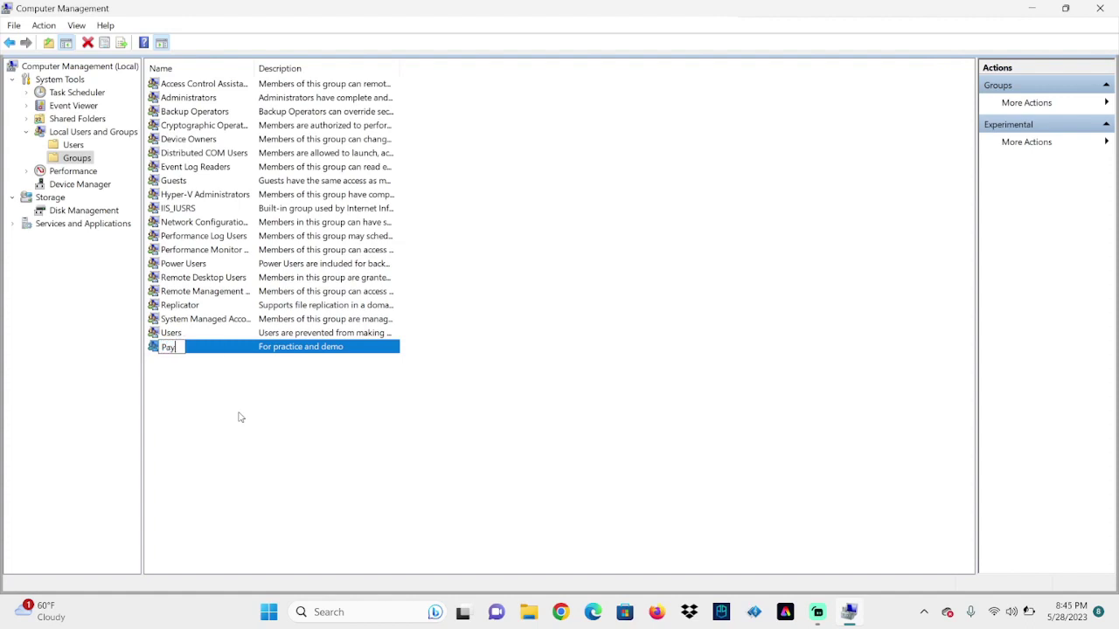
text(roll)
key(Return)
right_click(324, 353)
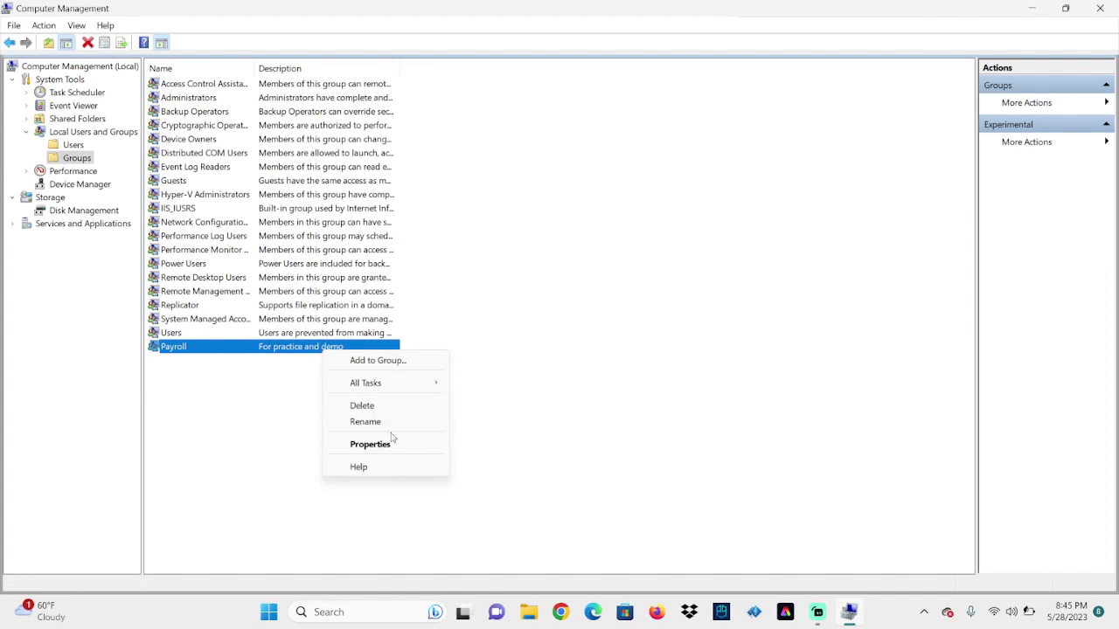
Step: Delete the Payroll group after confirming, and close Computer Management
click(379, 407)
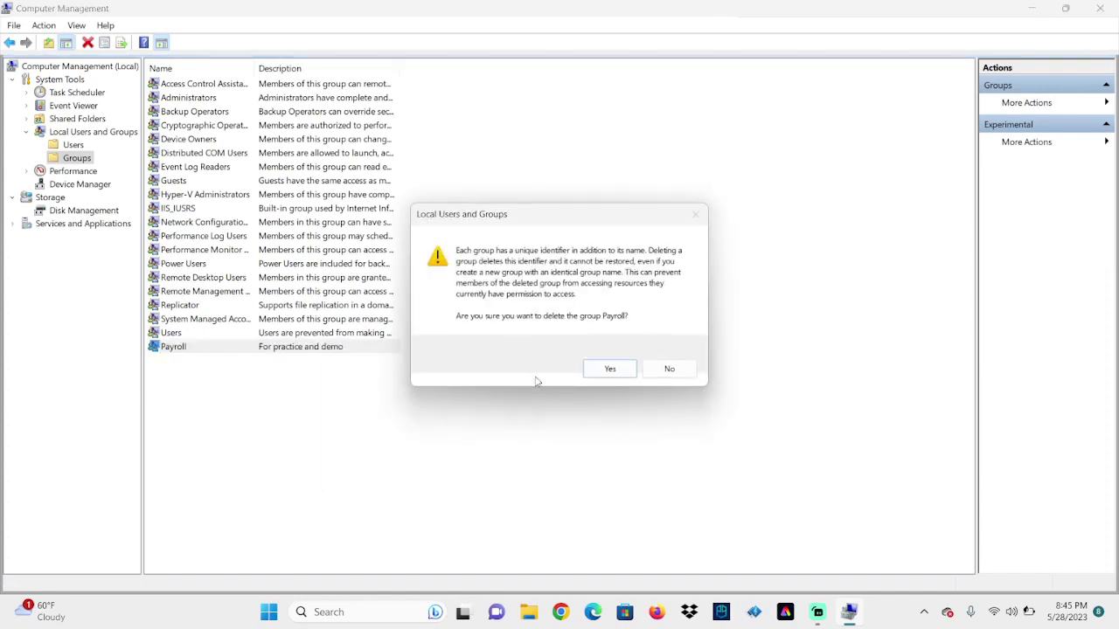
click(604, 372)
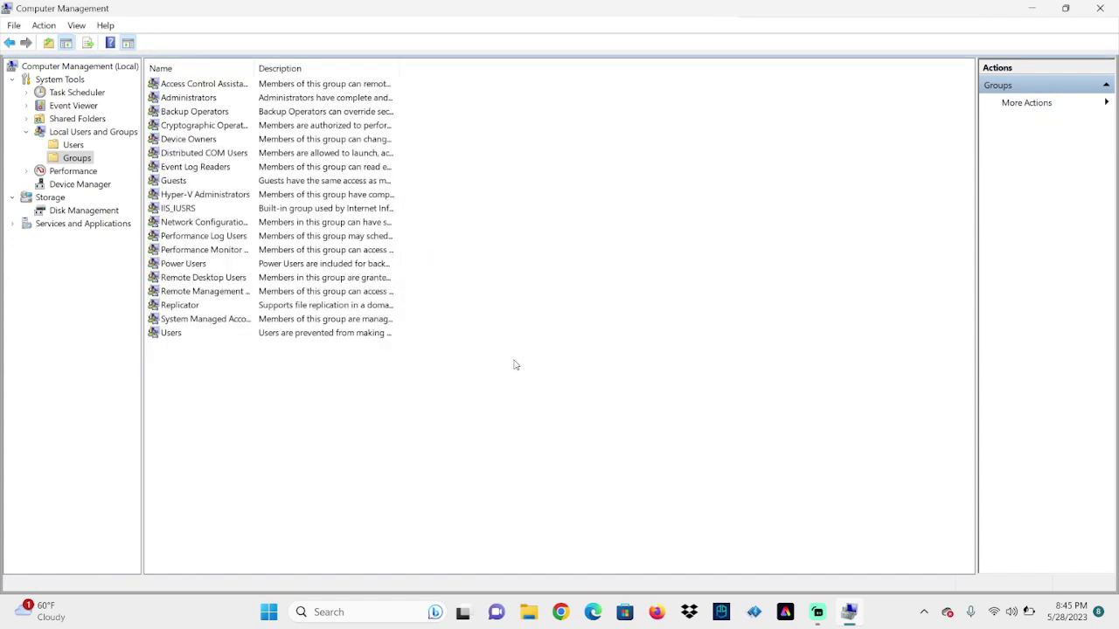
click(1101, 9)
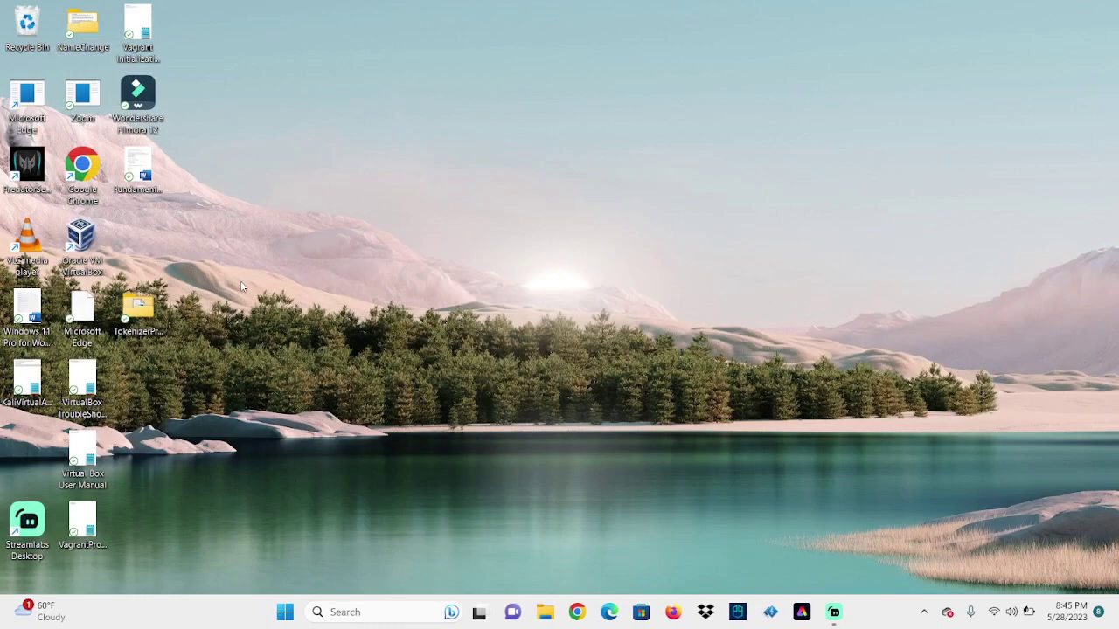